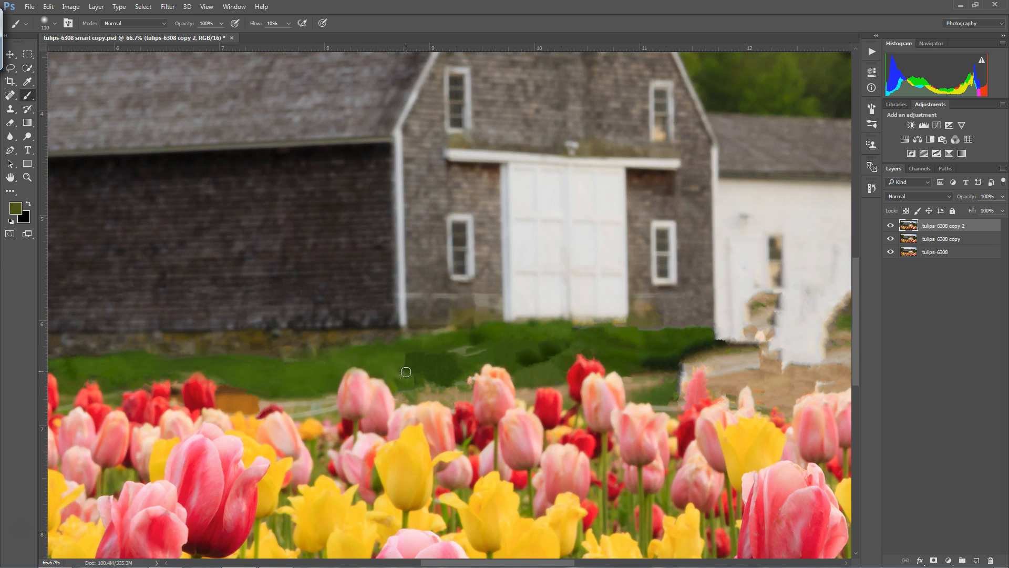
Paint over the patchy parts of the lawn in front of the barn with green sampled from the grass.
mouse_move(405, 357)
left_mouse_down()
mouse_move(445, 358)
mouse_move(419, 362)
mouse_move(441, 393)
left_mouse_up()
key("alt")
left_click(392, 358, "alt")
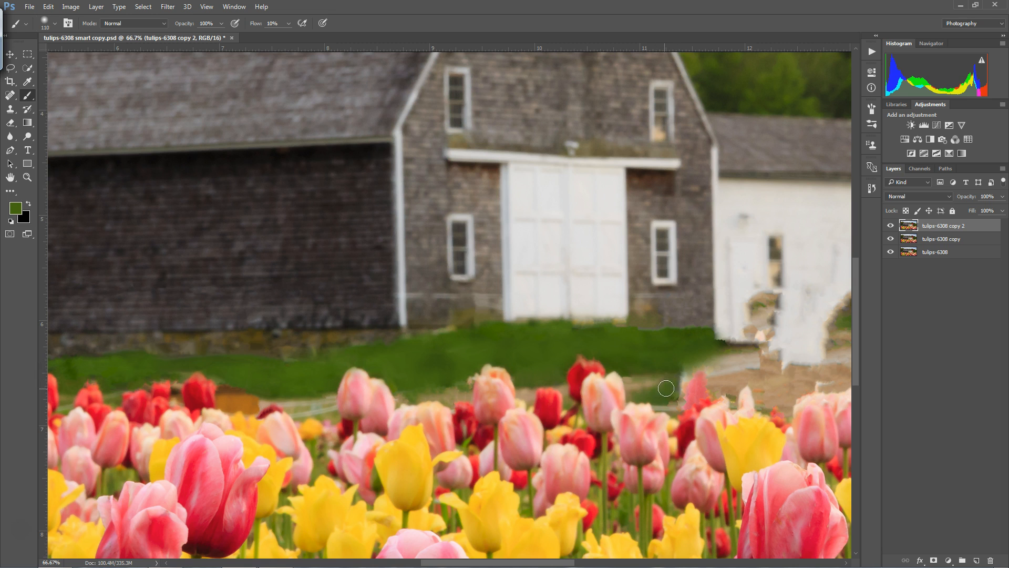
mouse_move(663, 395)
left_mouse_down()
mouse_move(630, 397)
mouse_move(642, 396)
left_mouse_up()
Try to extend the barn door's lower edge by brushing with white sampled from the door, and undo it.
left_click(553, 300, "alt")
mouse_move(547, 318)
left_mouse_down()
mouse_move(510, 325)
mouse_move(618, 321)
mouse_move(567, 319)
mouse_move(614, 318)
mouse_move(567, 323)
mouse_move(617, 320)
left_mouse_up()
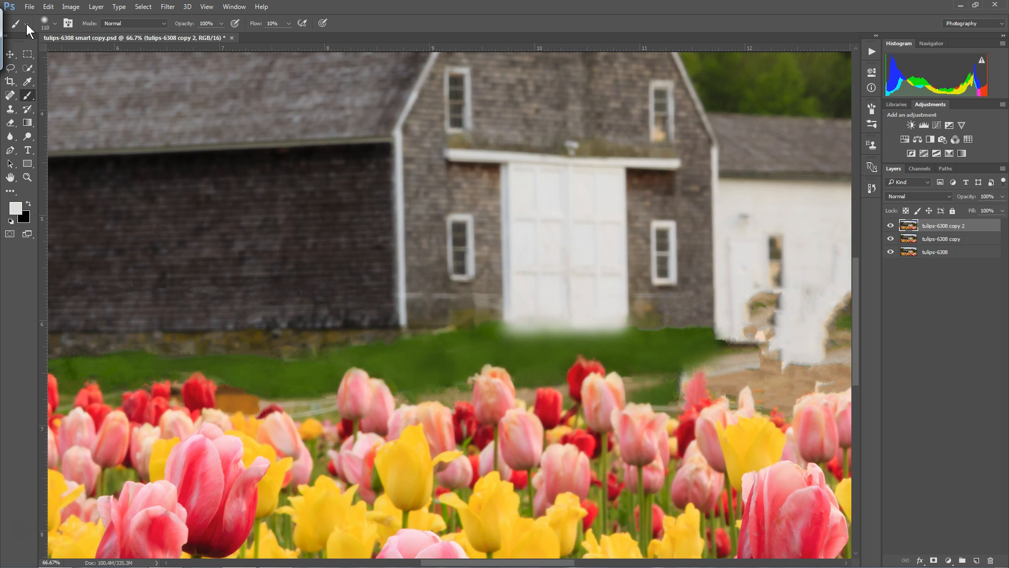
left_click(48, 8)
left_click(62, 15)
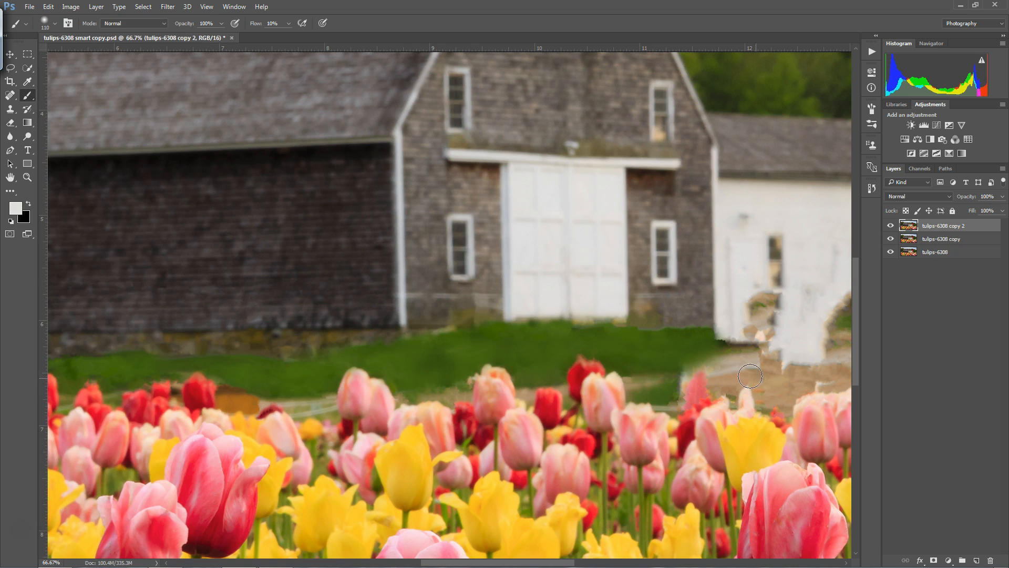
Add a new layer and clone the white door panel down over the grass at the barn door's lower left edge.
left_click(976, 560)
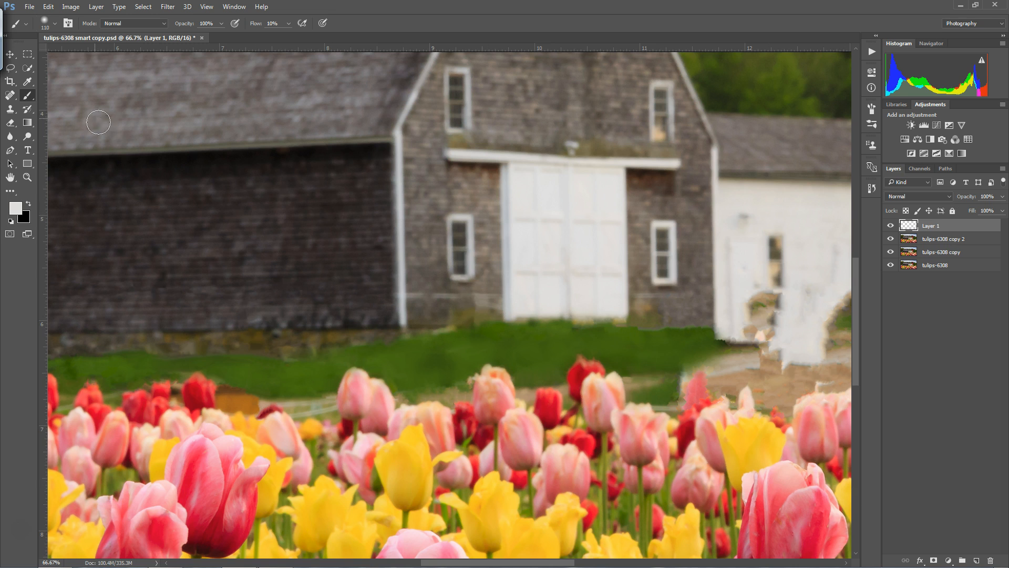
left_click(7, 115)
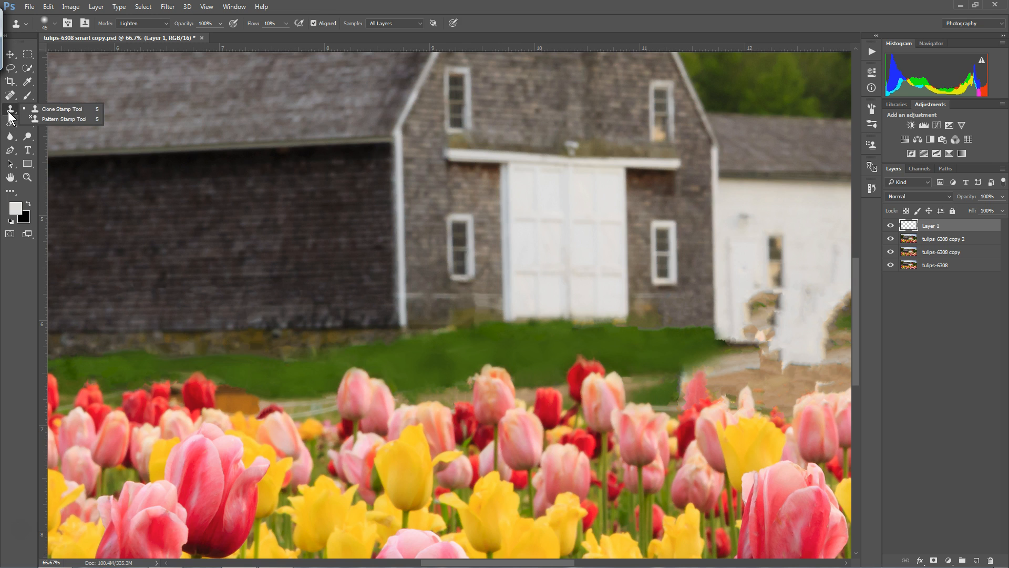
left_click(44, 108)
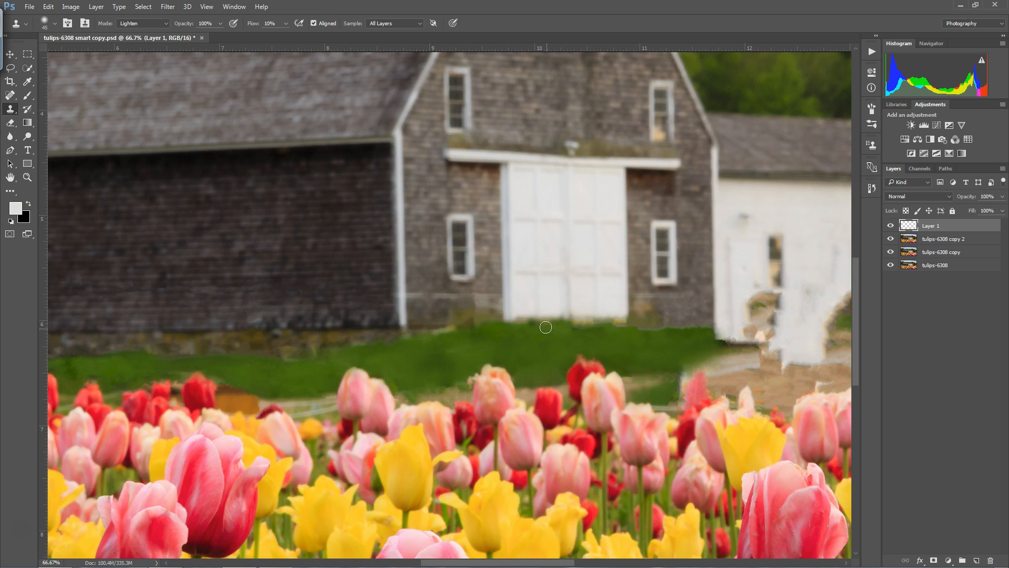
key("alt")
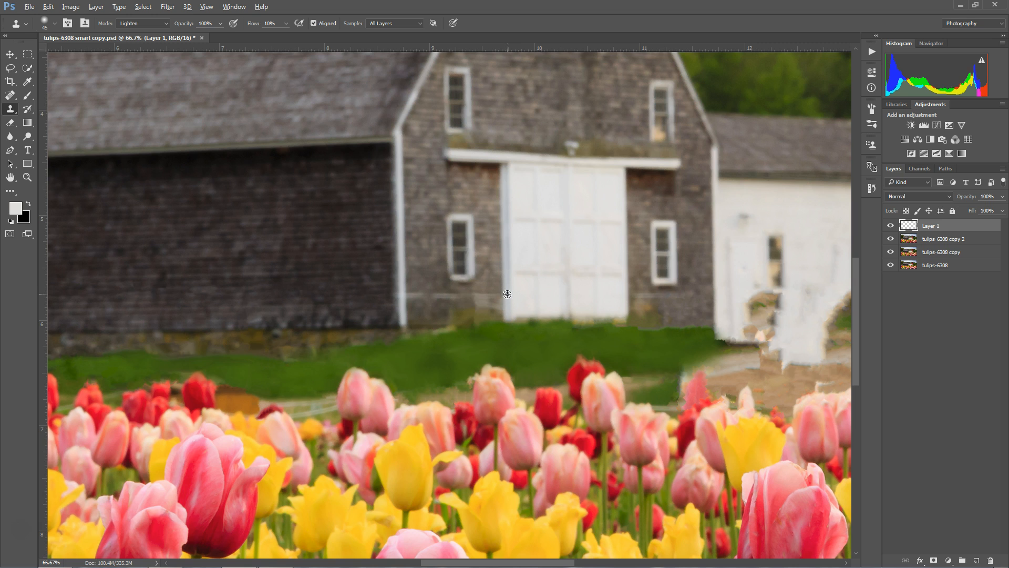
left_click(509, 297, "alt")
mouse_move(530, 322)
left_mouse_down()
mouse_move(539, 320)
mouse_move(523, 324)
left_mouse_up()
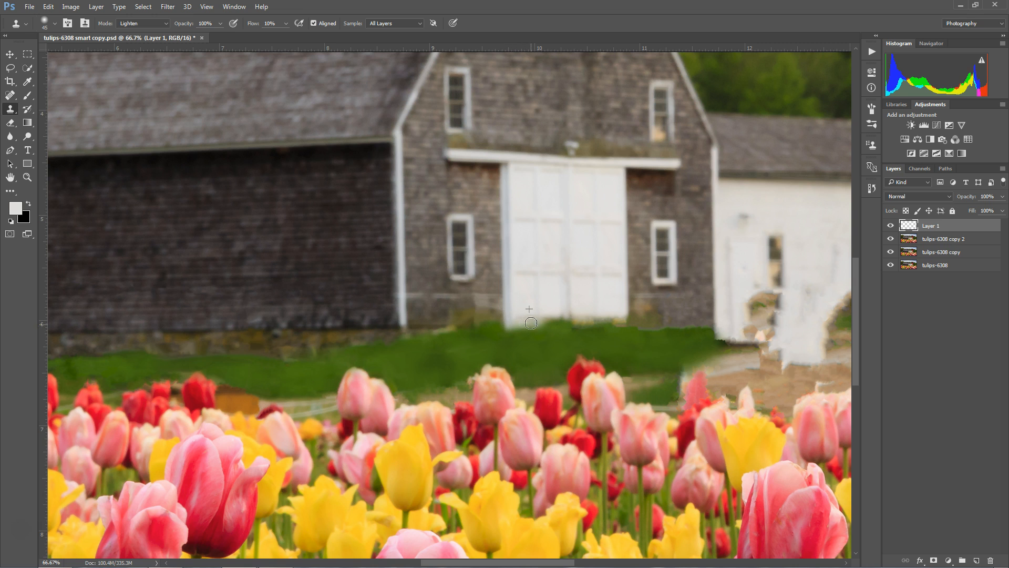
mouse_move(522, 325)
left_mouse_down()
mouse_move(569, 322)
mouse_move(511, 326)
mouse_move(536, 326)
left_mouse_up()
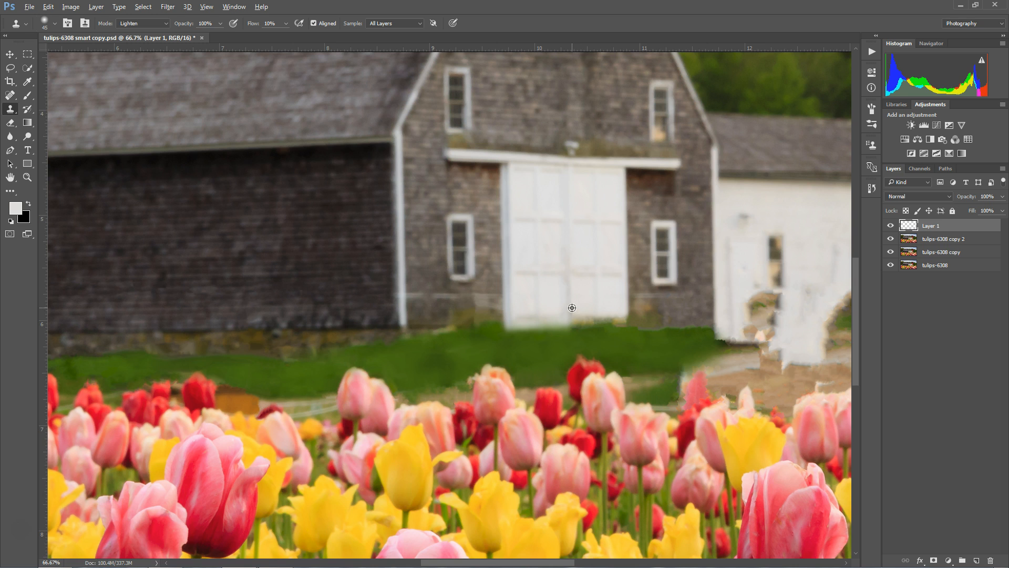
Clone the door's center seam and white panel down along the lower edge of the barn door's right half.
left_click(573, 312, "alt")
mouse_move(573, 322)
left_mouse_down()
mouse_move(627, 325)
mouse_move(625, 316)
left_mouse_up()
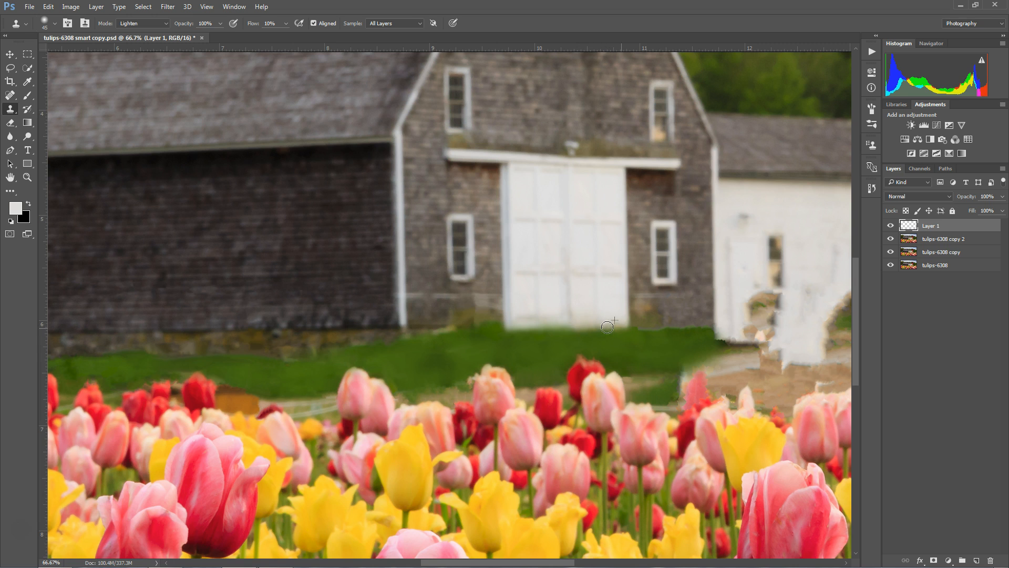
mouse_move(565, 327)
left_mouse_down()
mouse_move(510, 332)
mouse_move(554, 329)
left_mouse_up()
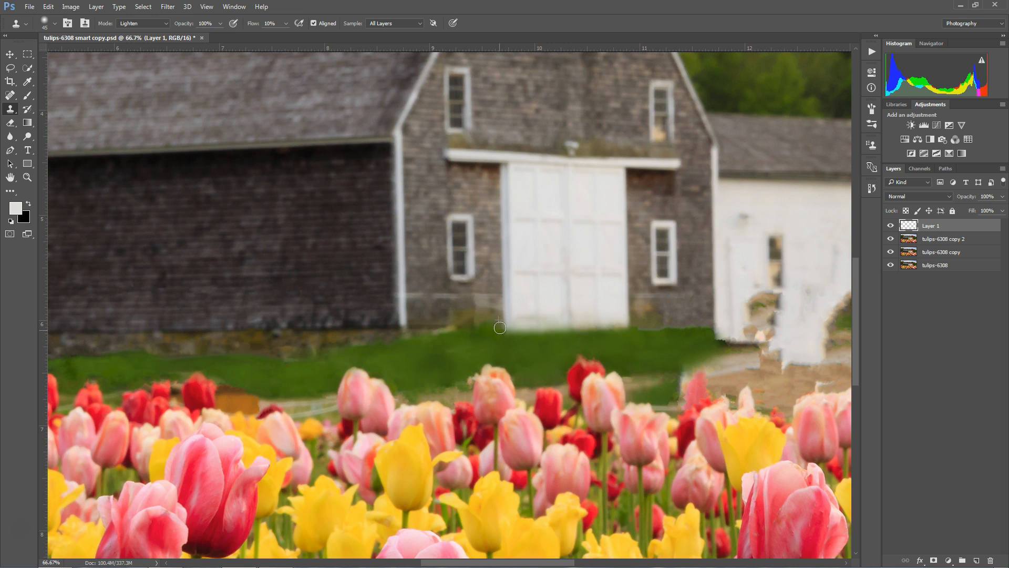
Clone over the green and uneven patches at the base of the shingled wall left of the barn door.
mouse_move(491, 320)
left_mouse_down()
mouse_move(478, 328)
mouse_move(499, 333)
mouse_move(438, 331)
left_mouse_up()
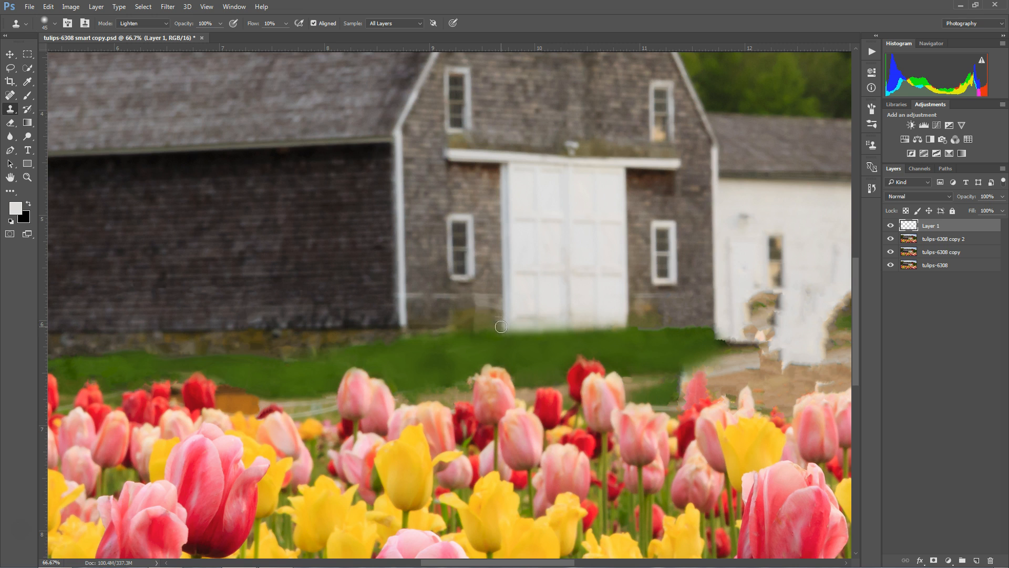
mouse_move(498, 332)
left_mouse_down()
mouse_move(467, 316)
mouse_move(474, 334)
mouse_move(456, 321)
mouse_move(455, 335)
mouse_move(467, 333)
mouse_move(444, 338)
mouse_move(430, 299)
mouse_move(421, 300)
mouse_move(445, 333)
mouse_move(419, 333)
left_mouse_up()
left_click_drag(463, 252, 475, 254)
Brush gray-brown sampled from the wall over the discolored base of the barn wall left of the door.
left_click(28, 95)
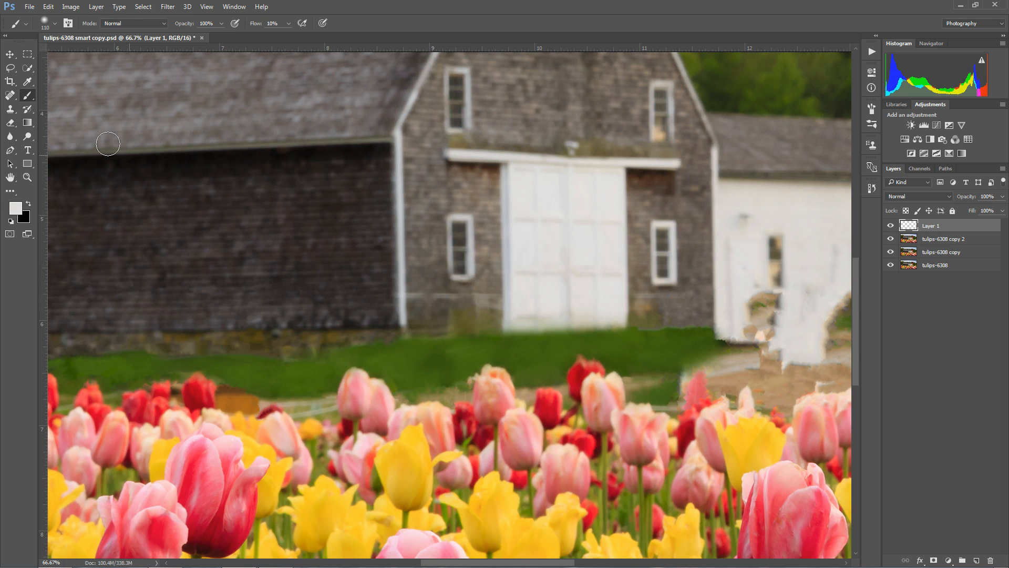
left_click(441, 310, "alt")
left_click_drag(466, 316, 450, 328)
left_click_drag(443, 329, 467, 322)
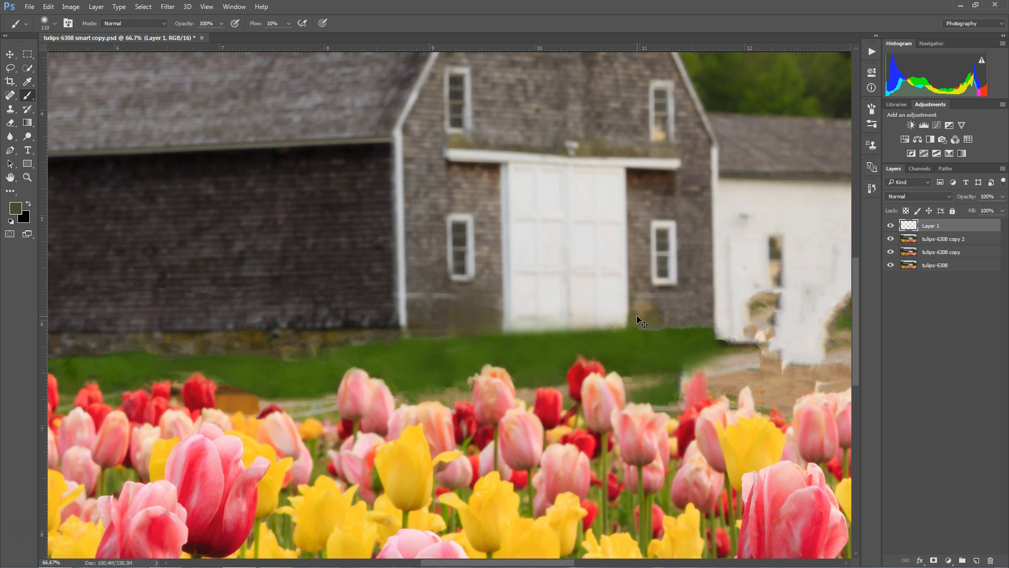
Touch up the base of the barn wall on both sides of the door with the Clone Stamp tool.
left_click(10, 109)
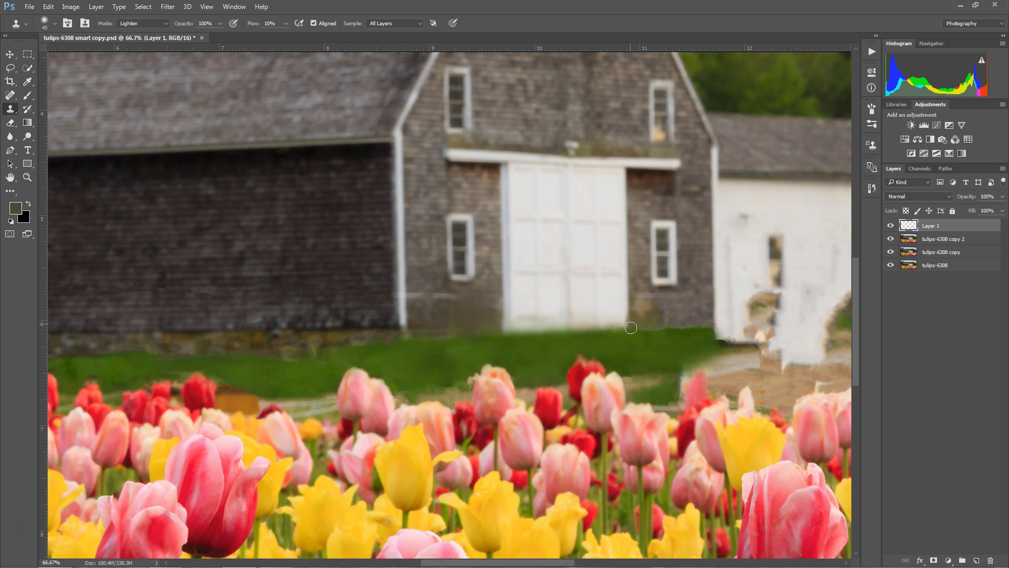
mouse_move(654, 327)
left_mouse_down()
mouse_move(710, 328)
mouse_move(638, 328)
left_mouse_up()
left_click_drag(489, 290, 488, 288)
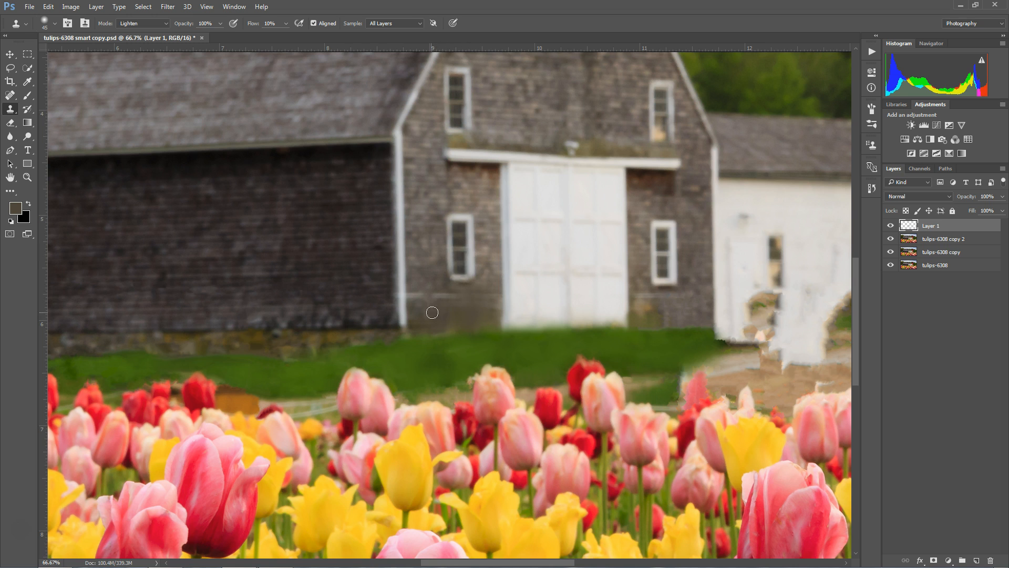
mouse_move(451, 316)
left_mouse_down()
mouse_move(434, 327)
mouse_move(437, 313)
mouse_move(472, 309)
left_mouse_up()
Paint a dirt path in sampled tan between the lawn and tulips, continuing it in front of the white building.
left_click(27, 95)
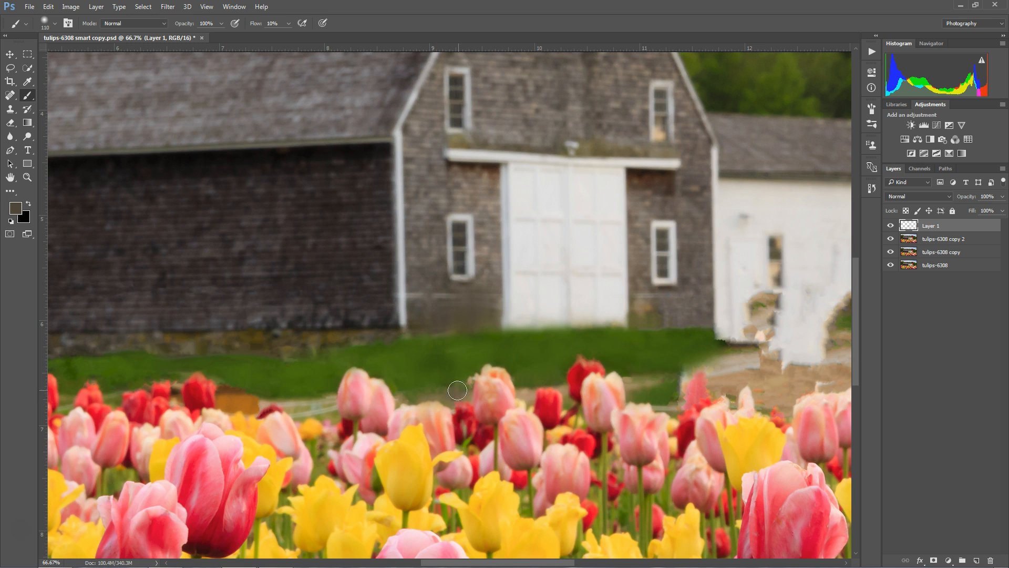
left_click(769, 387, "alt")
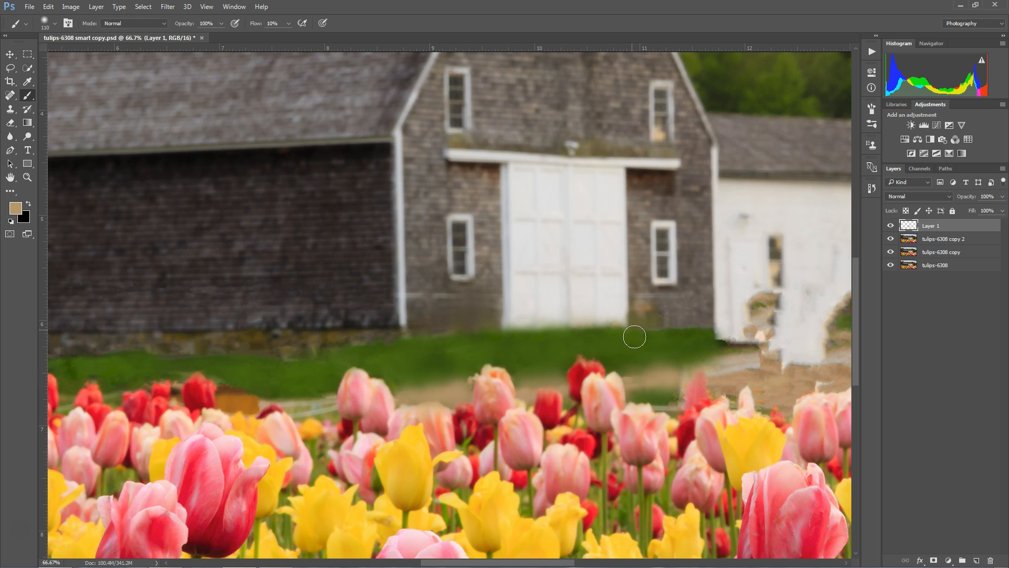
left_click_drag(634, 383, 632, 379)
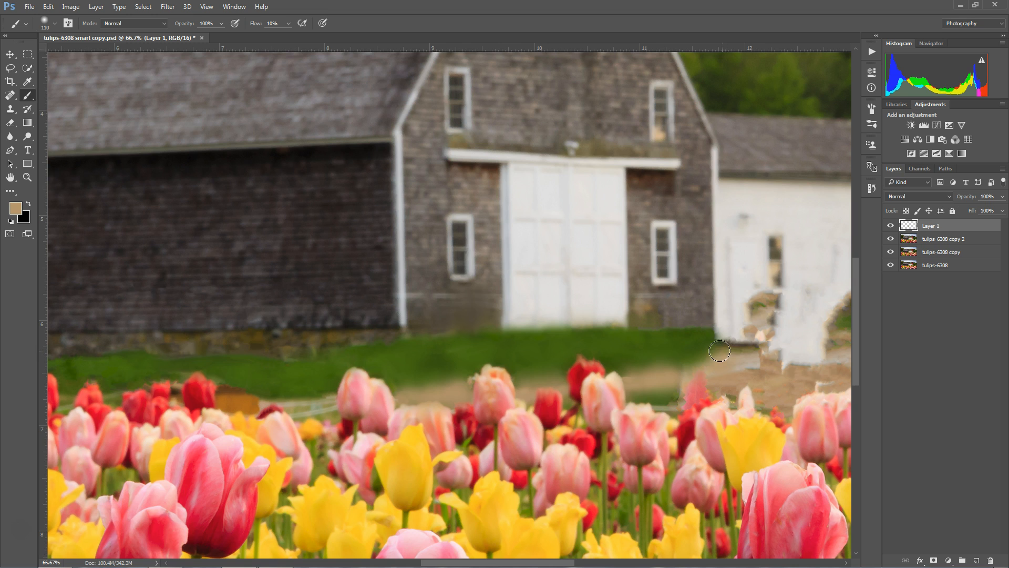
mouse_move(723, 348)
left_mouse_down()
mouse_move(764, 358)
mouse_move(733, 369)
mouse_move(725, 389)
mouse_move(761, 375)
mouse_move(768, 402)
mouse_move(728, 393)
mouse_move(746, 372)
mouse_move(749, 386)
mouse_move(785, 398)
mouse_move(776, 383)
mouse_move(814, 360)
mouse_move(728, 347)
mouse_move(758, 334)
mouse_move(799, 338)
mouse_move(789, 341)
mouse_move(815, 347)
mouse_move(810, 358)
left_mouse_up()
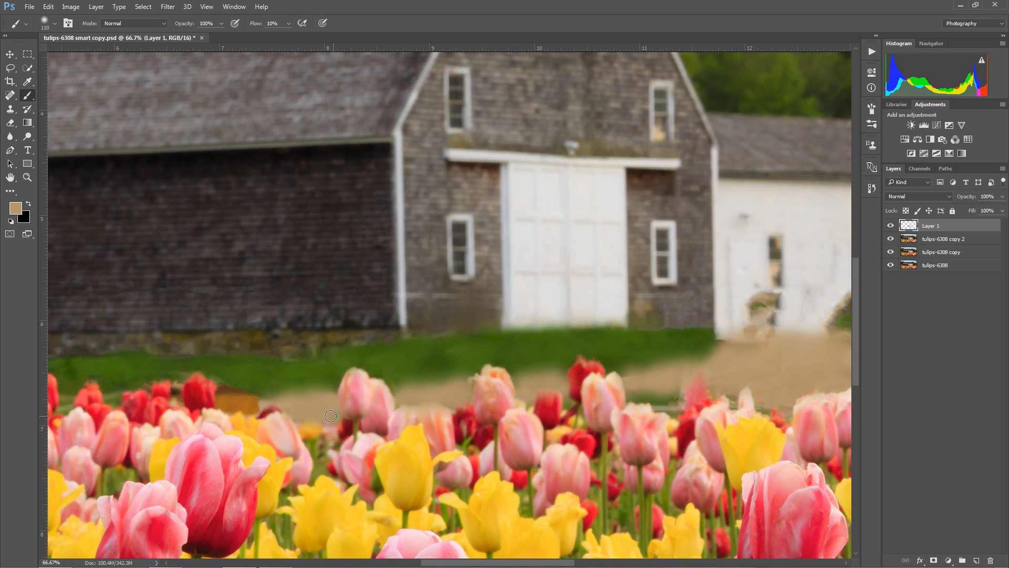
left_click_drag(457, 392, 455, 399)
Extend the tan dirt path behind the tulips in front of the white building and past the red silo.
left_click_drag(556, 416, 354, 443)
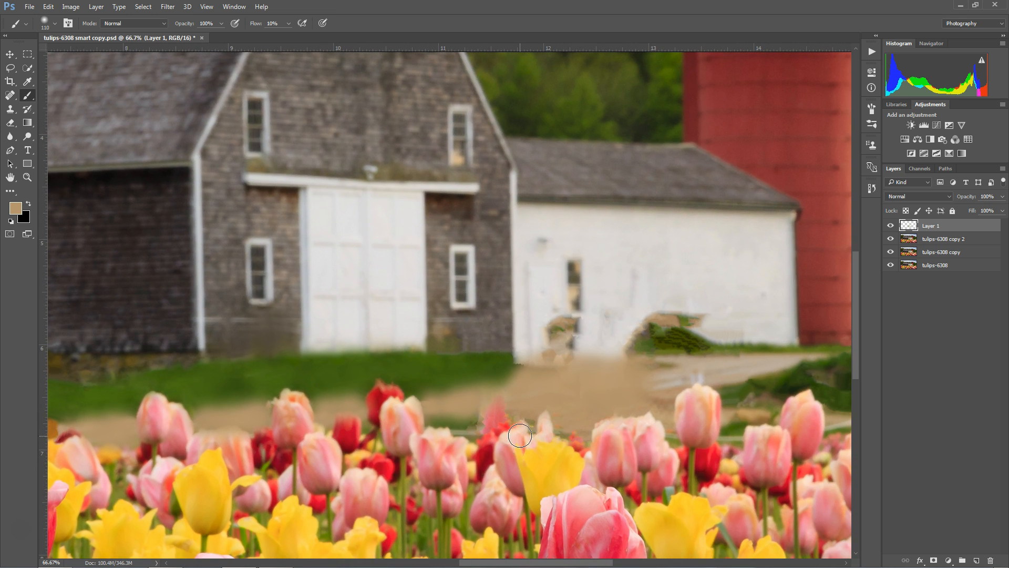
left_click_drag(555, 455, 380, 461)
mouse_move(476, 389)
left_mouse_down()
mouse_move(506, 375)
mouse_move(461, 379)
mouse_move(522, 375)
mouse_move(471, 386)
mouse_move(520, 386)
mouse_move(471, 395)
mouse_move(511, 384)
mouse_move(451, 413)
mouse_move(545, 382)
mouse_move(476, 397)
mouse_move(617, 370)
mouse_move(496, 383)
mouse_move(532, 376)
mouse_move(457, 373)
mouse_move(527, 369)
mouse_move(436, 401)
mouse_move(460, 421)
mouse_move(512, 434)
mouse_move(459, 410)
mouse_move(476, 424)
left_mouse_up()
left_click_drag(370, 431, 410, 426)
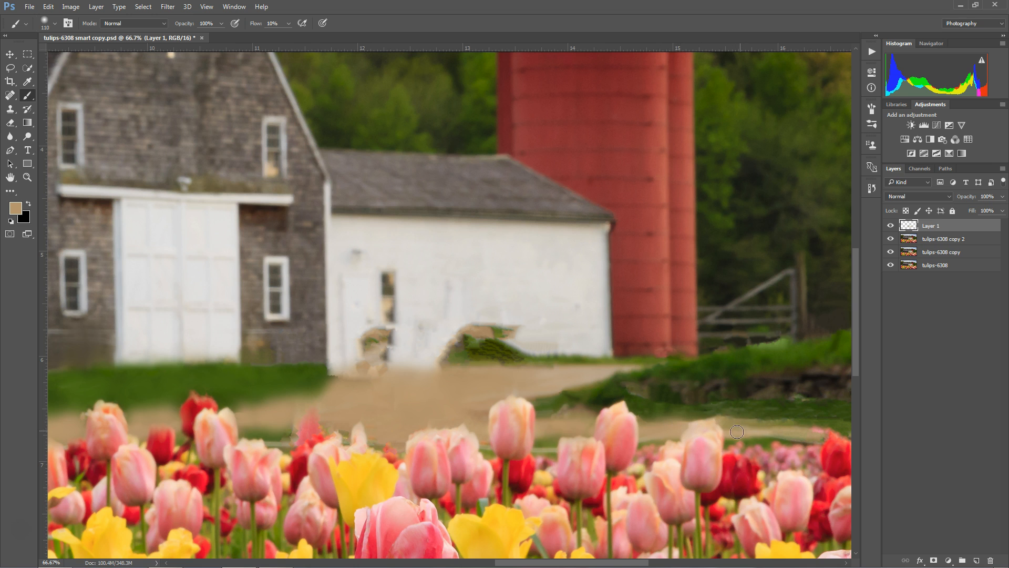
mouse_move(765, 437)
left_mouse_down()
mouse_move(820, 431)
mouse_move(736, 424)
mouse_move(803, 430)
left_mouse_up()
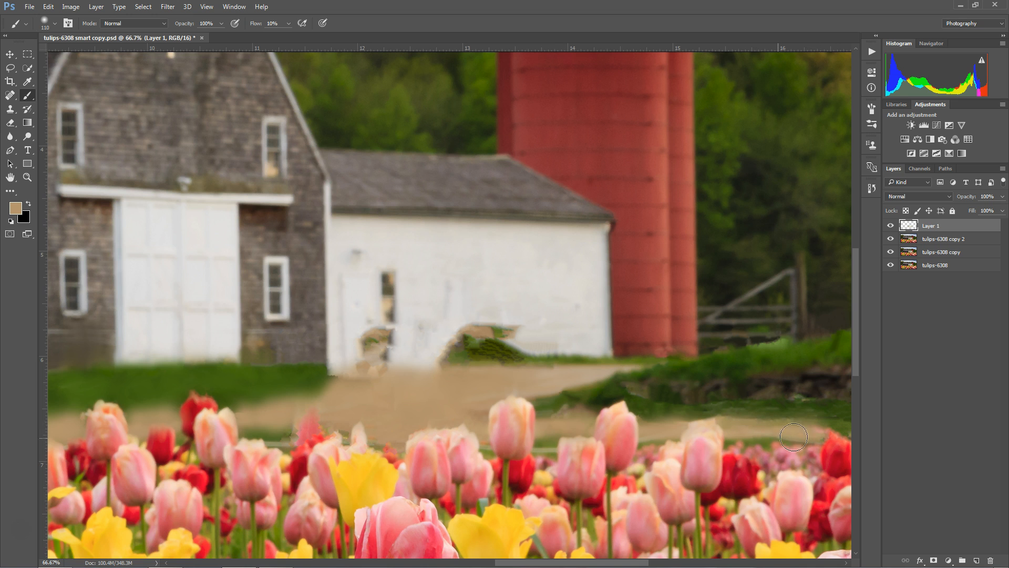
Paint the tan dirt path between the stone wall and tulips out to the image's right edge.
left_click_drag(627, 441, 385, 436)
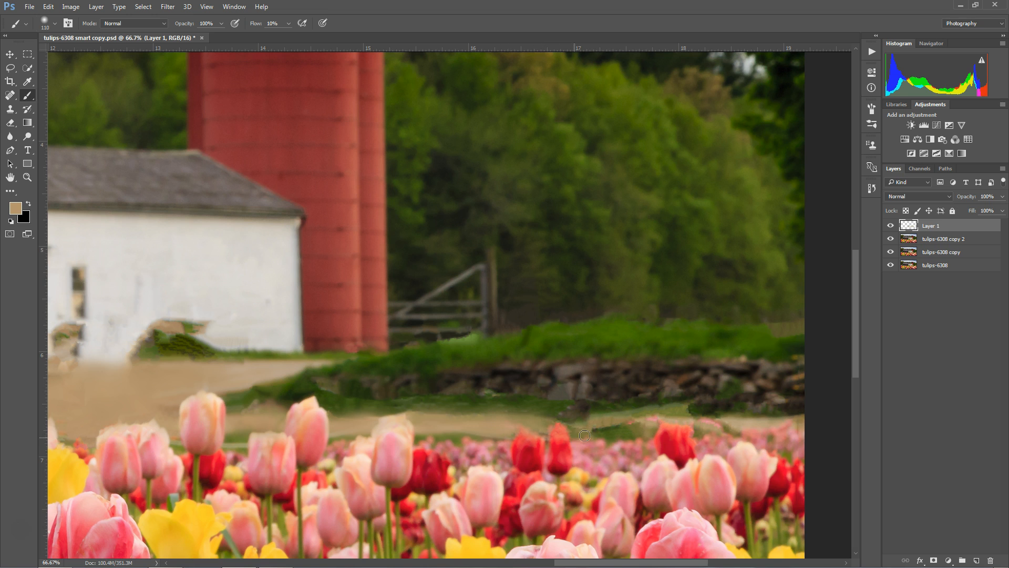
left_click_drag(591, 430, 644, 421)
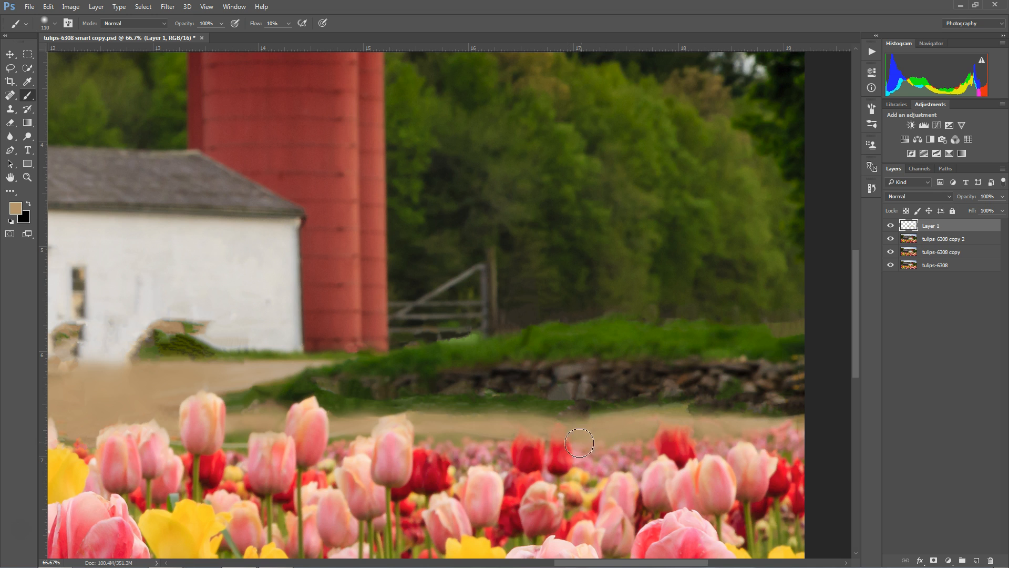
left_click_drag(582, 450, 392, 453)
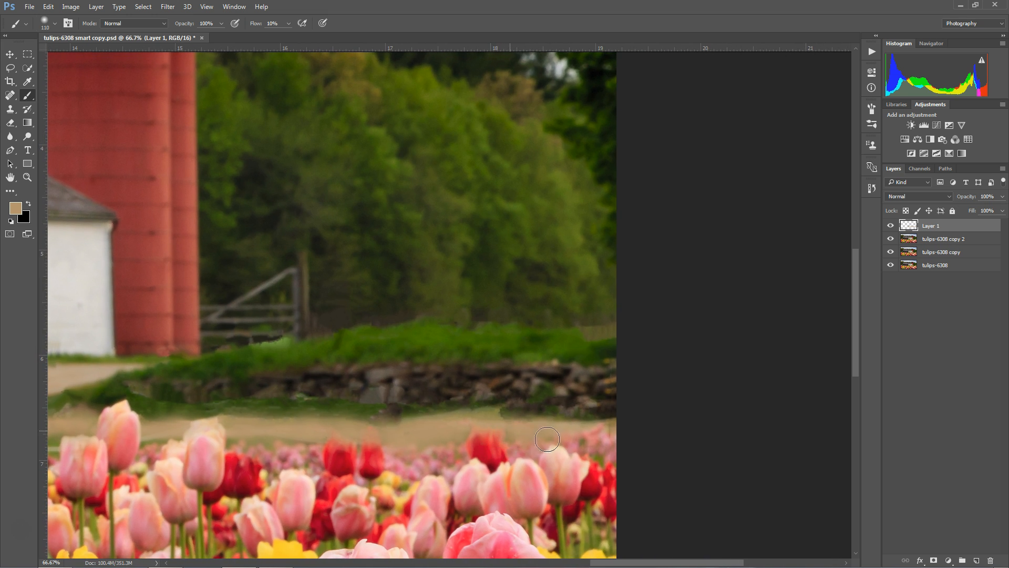
mouse_move(624, 434)
left_mouse_down()
mouse_move(540, 436)
mouse_move(594, 435)
left_mouse_up()
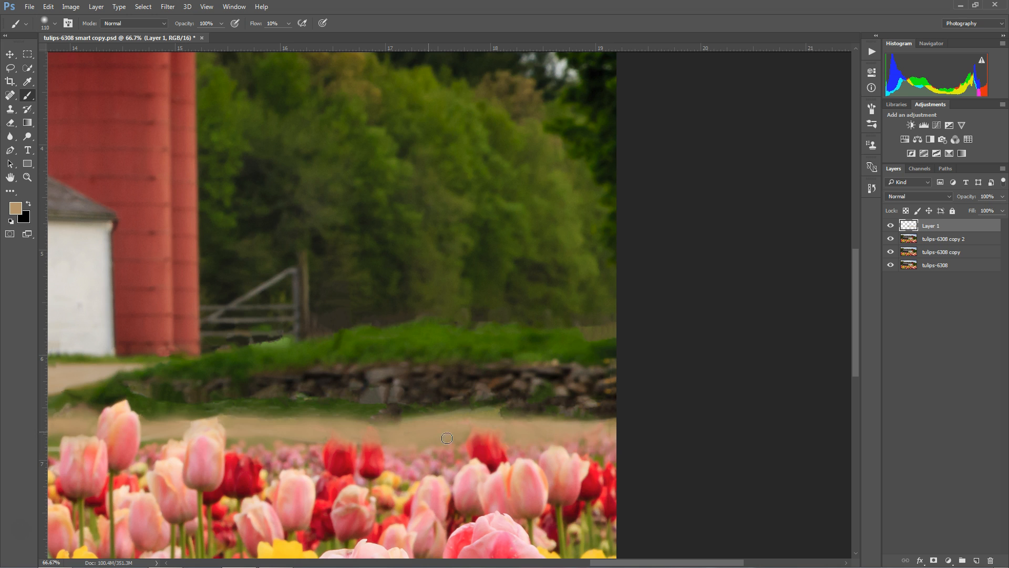
left_click_drag(243, 409, 834, 419)
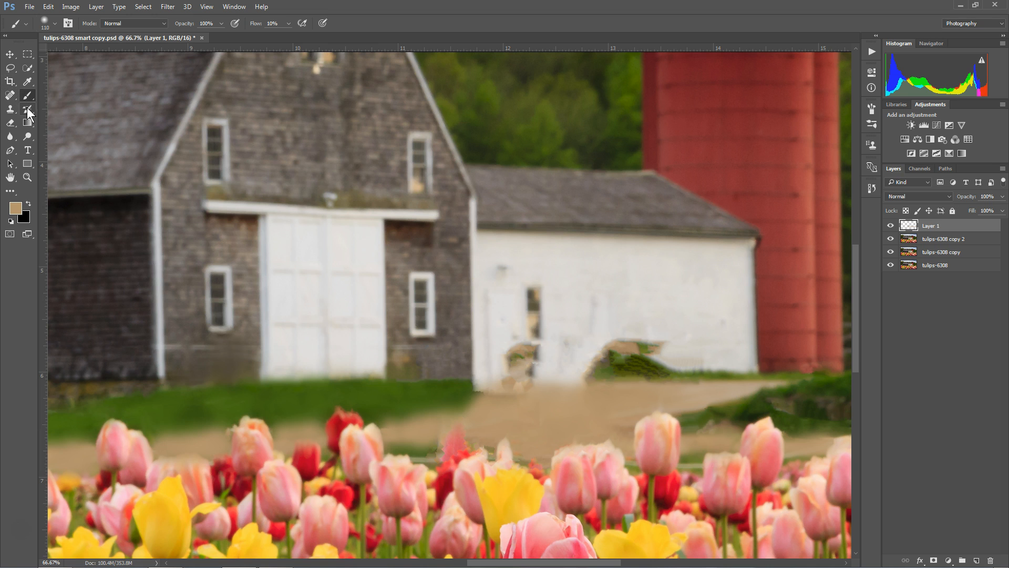
left_click(9, 82)
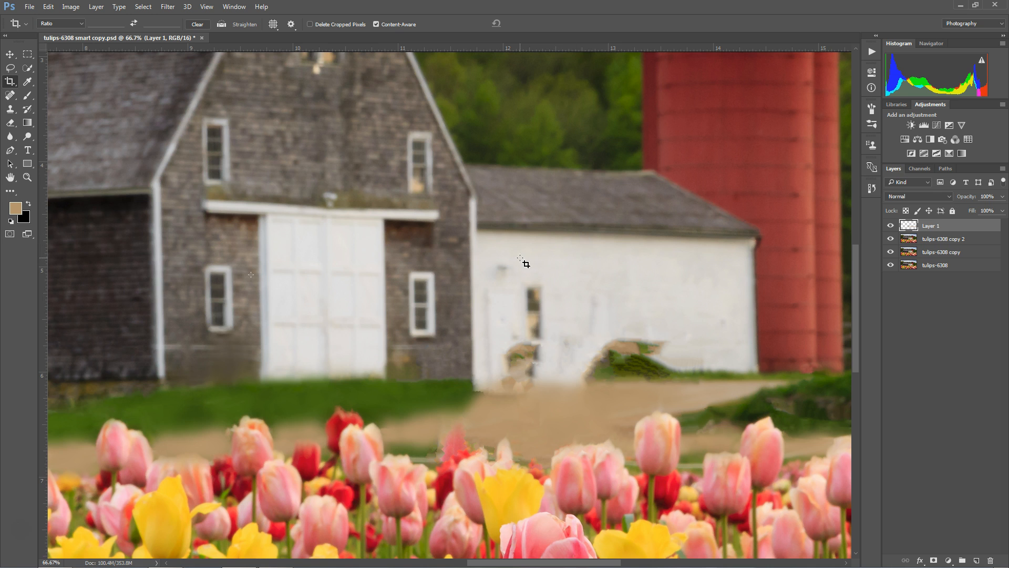
left_click(81, 24)
left_click(79, 24)
left_click(26, 24)
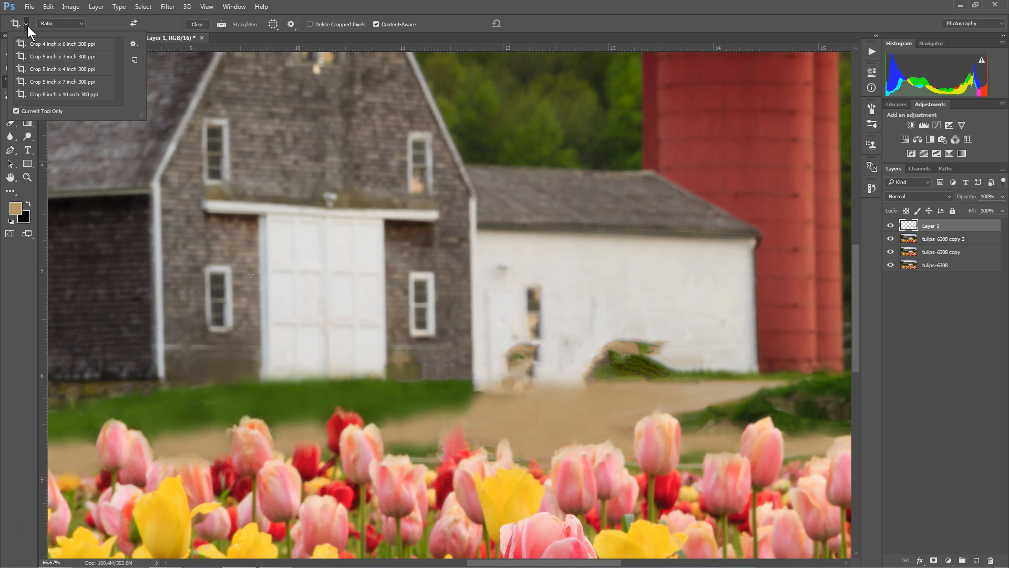
left_click(25, 24)
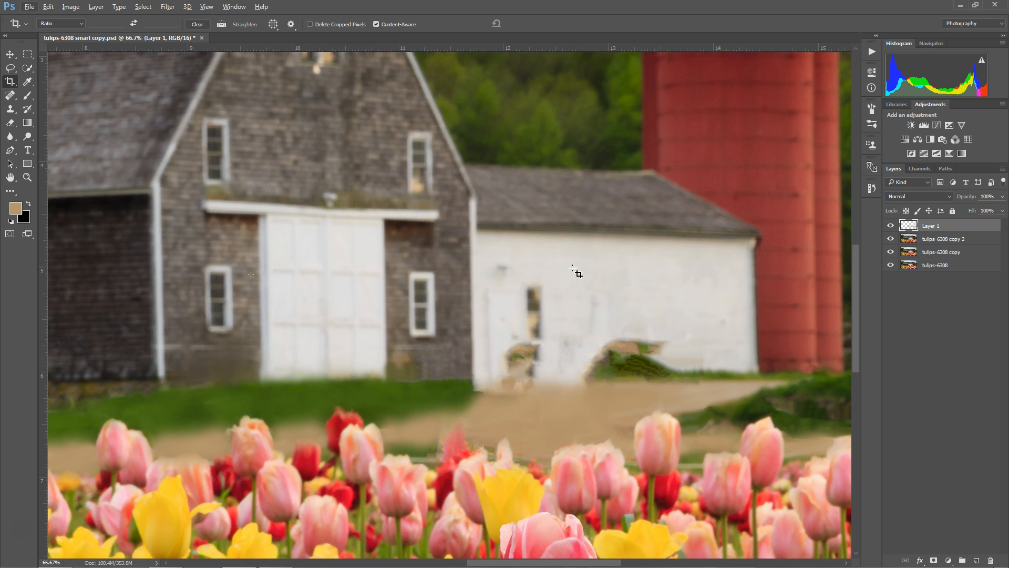
left_click(9, 84)
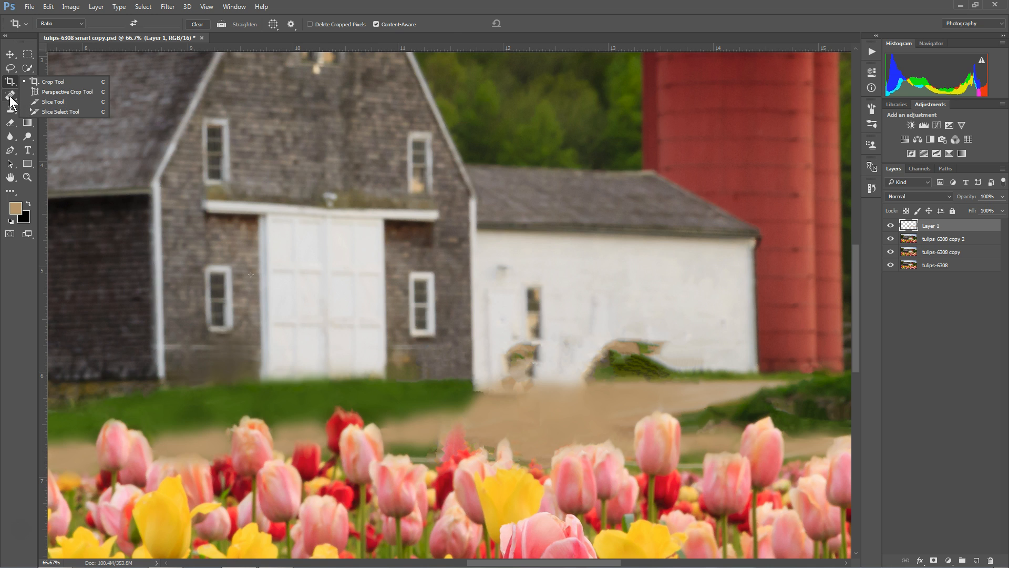
Clone clean white wall over the narrow dark window on the white building with the Clone Stamp tool.
left_click(6, 110)
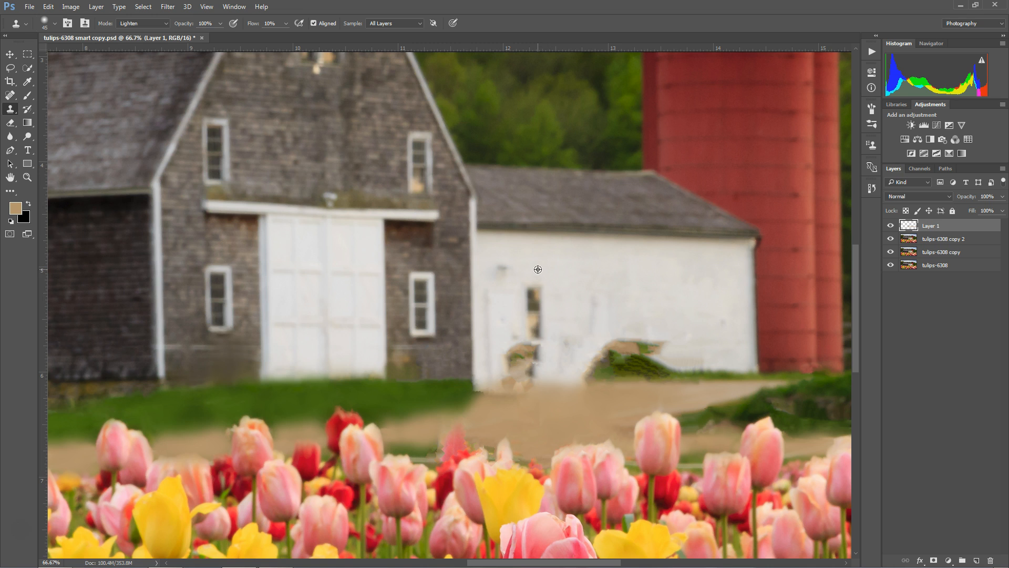
left_click(565, 287, "alt")
mouse_move(546, 288)
left_mouse_down()
mouse_move(526, 291)
mouse_move(533, 303)
mouse_move(540, 297)
mouse_move(528, 294)
left_mouse_up()
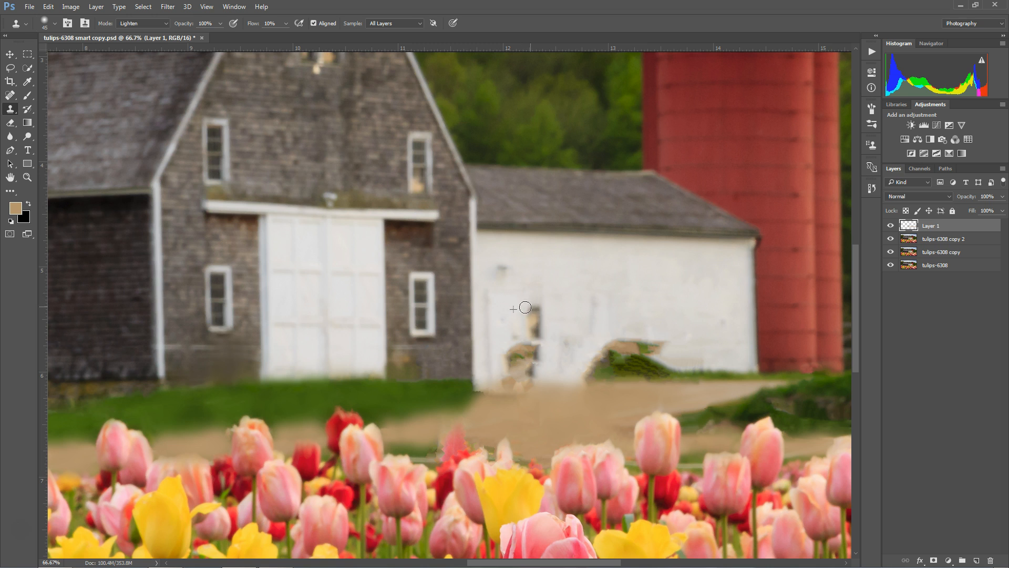
left_click_drag(530, 314, 528, 331)
left_click(565, 308, "alt")
mouse_move(534, 326)
left_mouse_down()
mouse_move(537, 336)
mouse_move(538, 327)
left_mouse_up()
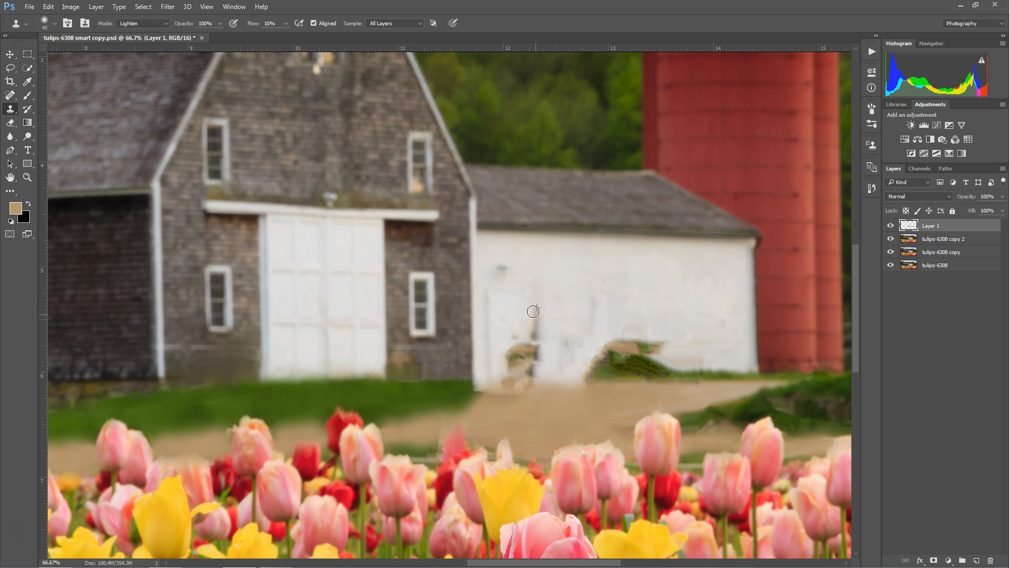
left_click_drag(533, 329, 531, 339)
mouse_move(551, 325)
left_mouse_down()
mouse_move(528, 302)
mouse_move(540, 294)
mouse_move(524, 330)
mouse_move(537, 338)
left_mouse_up()
left_click(503, 311, "alt")
left_click_drag(497, 311, 507, 325)
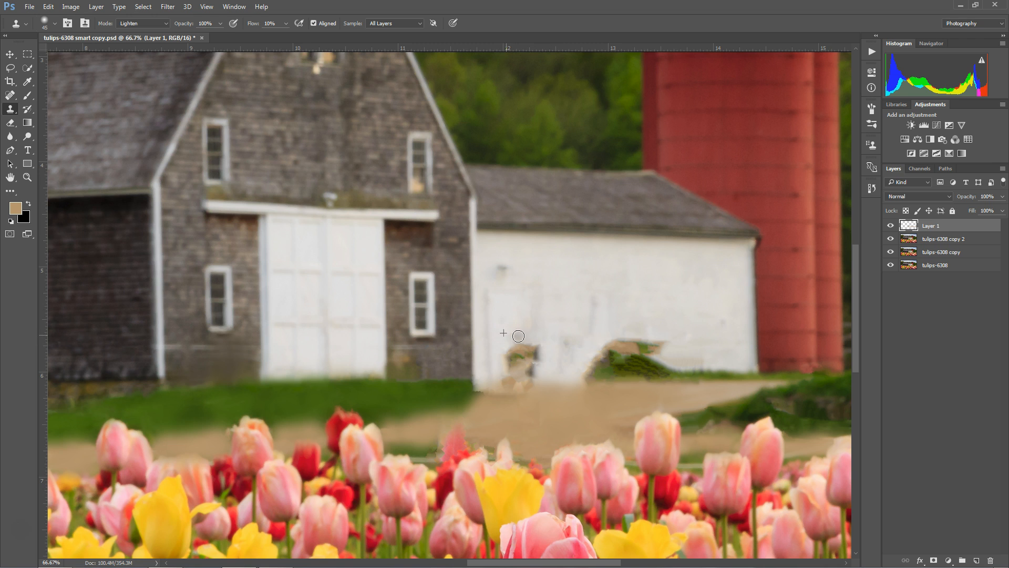
mouse_move(523, 334)
left_mouse_down()
mouse_move(536, 333)
mouse_move(506, 326)
mouse_move(509, 338)
mouse_move(532, 319)
mouse_move(518, 320)
left_mouse_up()
Set the Clone Stamp flow to 45% and clone white wall over the window's remains and the brown-green patch below it.
left_click(286, 23)
left_click(504, 325, "alt")
mouse_move(508, 337)
left_mouse_down()
mouse_move(523, 338)
mouse_move(533, 300)
mouse_move(541, 353)
mouse_move(549, 341)
mouse_move(538, 332)
mouse_move(526, 347)
mouse_move(550, 367)
left_mouse_up()
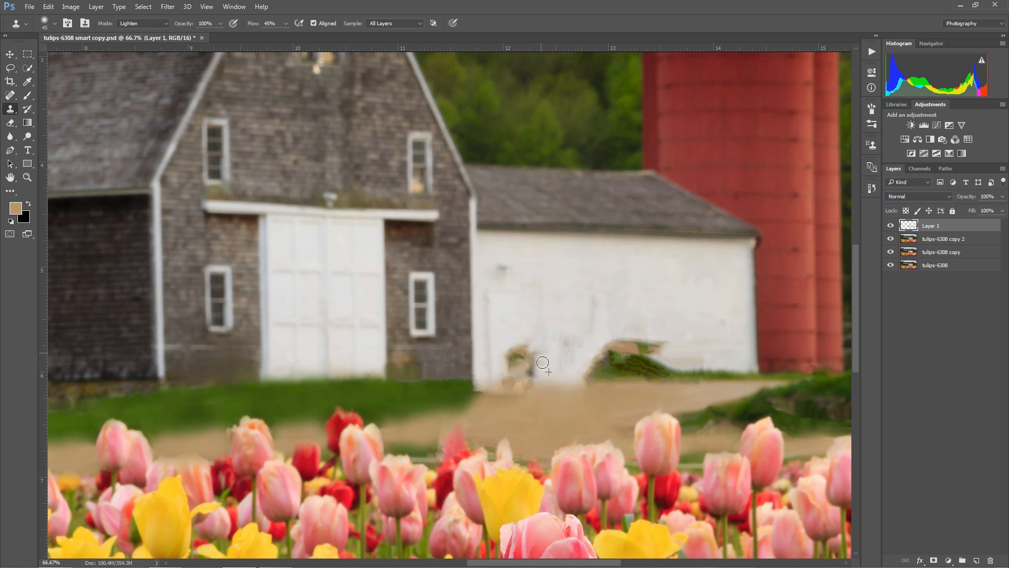
left_click_drag(543, 371, 542, 353)
left_click_drag(519, 357, 512, 365)
left_click(505, 349, "alt")
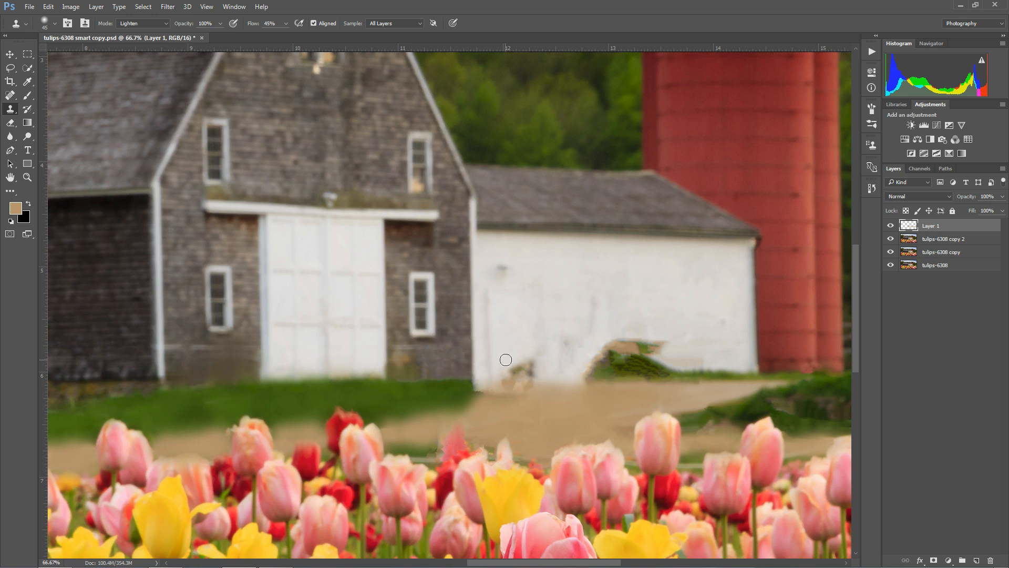
left_click_drag(520, 362, 524, 364)
left_click_drag(531, 359, 532, 370)
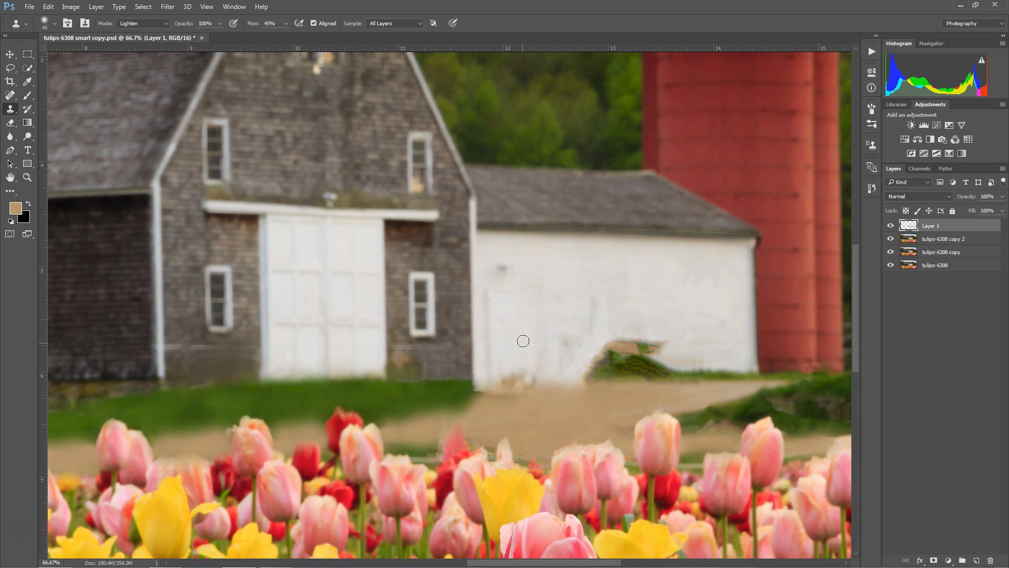
Clone white wall down to the dirt path along the building's base beside the barn corner.
mouse_move(524, 373)
left_mouse_down()
mouse_move(526, 329)
mouse_move(537, 385)
mouse_move(521, 384)
mouse_move(511, 359)
mouse_move(509, 384)
mouse_move(506, 344)
mouse_move(513, 381)
mouse_move(479, 389)
left_mouse_up()
left_click(526, 328, "alt")
left_click(508, 357, "alt")
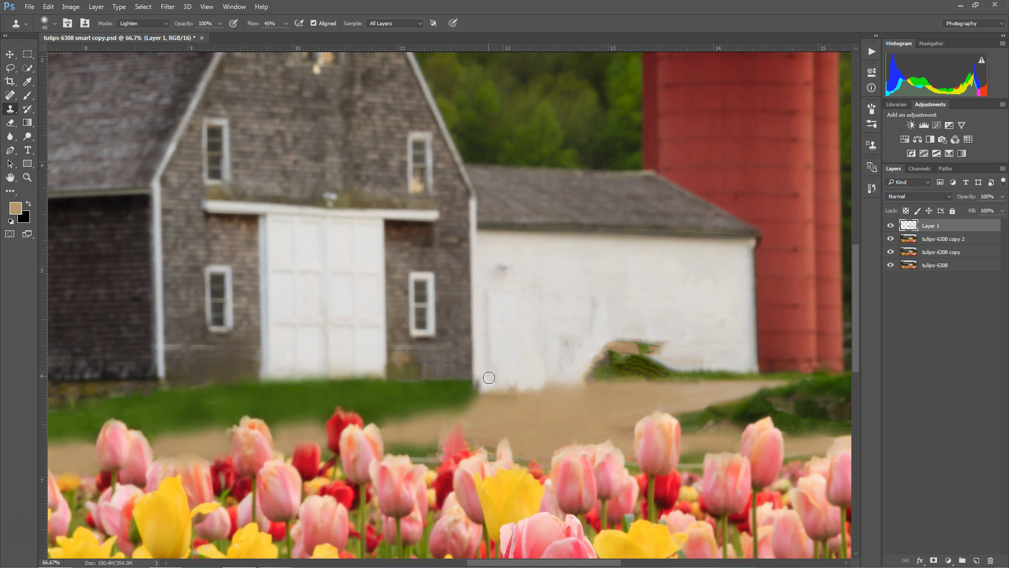
mouse_move(487, 362)
left_mouse_down()
mouse_move(488, 386)
mouse_move(494, 356)
left_mouse_up()
mouse_move(488, 370)
left_mouse_down()
mouse_move(499, 389)
mouse_move(500, 352)
mouse_move(502, 371)
mouse_move(517, 377)
left_mouse_up()
left_click(590, 377)
key("ctrl+z")
Clone clean white texture over the grey marks in the middle of the white building's wall.
left_click_drag(556, 317, 560, 293)
left_click_drag(562, 345, 560, 367)
left_click(568, 302, "alt")
mouse_move(565, 307)
left_mouse_down()
mouse_move(558, 331)
mouse_move(570, 361)
mouse_move(580, 341)
mouse_move(571, 312)
mouse_move(592, 307)
mouse_move(592, 326)
left_mouse_up()
left_click(569, 299, "alt")
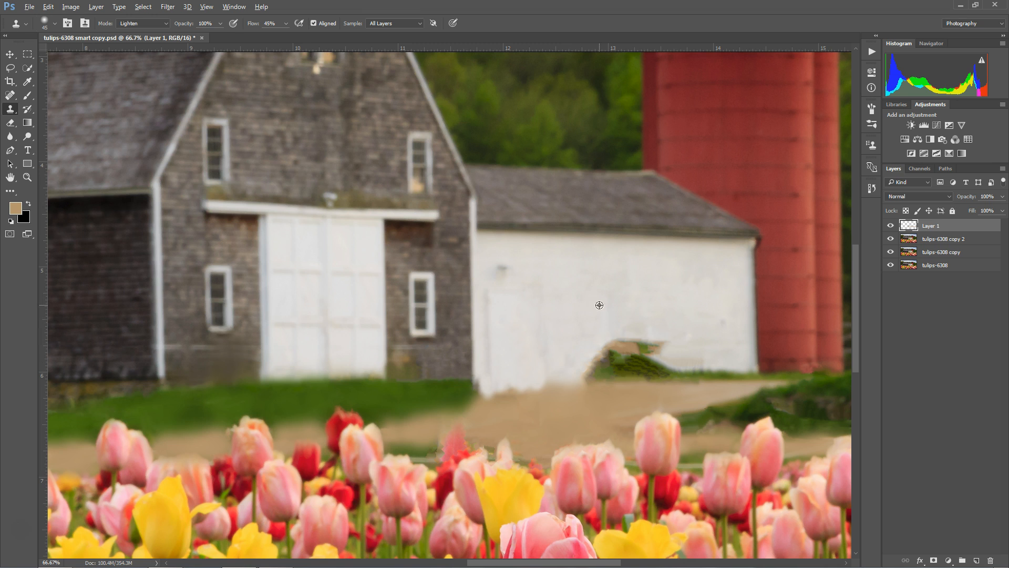
left_click_drag(610, 298, 609, 349)
Switch the Clone Stamp mode to Normal and clone path texture along the white building's base to straighten its lower edge.
mouse_move(580, 390)
left_mouse_down()
mouse_move(556, 388)
mouse_move(593, 387)
mouse_move(475, 391)
mouse_move(488, 418)
mouse_move(477, 388)
mouse_move(489, 387)
mouse_move(490, 399)
mouse_move(517, 391)
left_mouse_up()
key("ctrl+z")
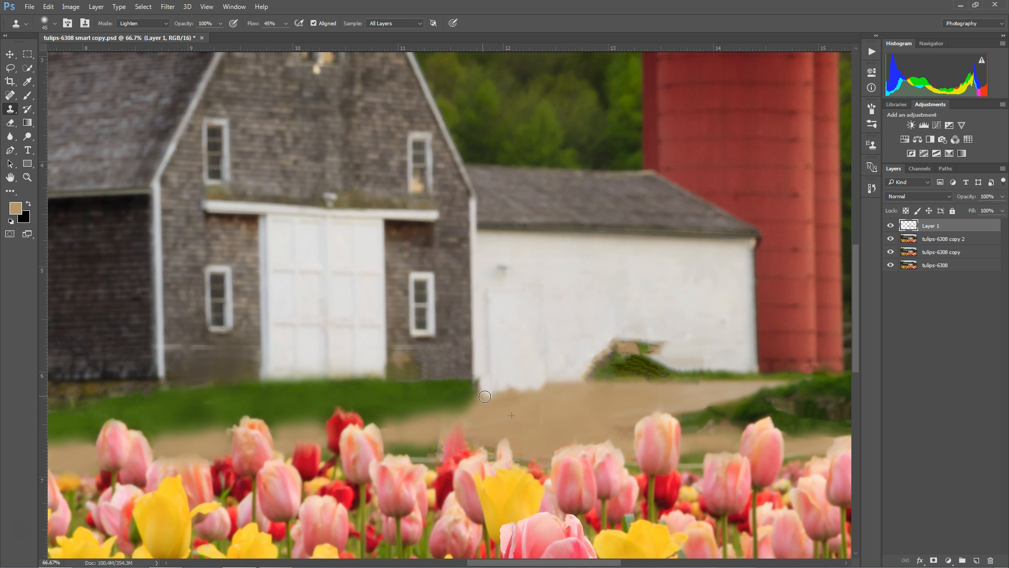
mouse_move(487, 395)
left_mouse_down()
mouse_move(509, 391)
mouse_move(485, 388)
mouse_move(570, 391)
left_mouse_up()
left_click(165, 23)
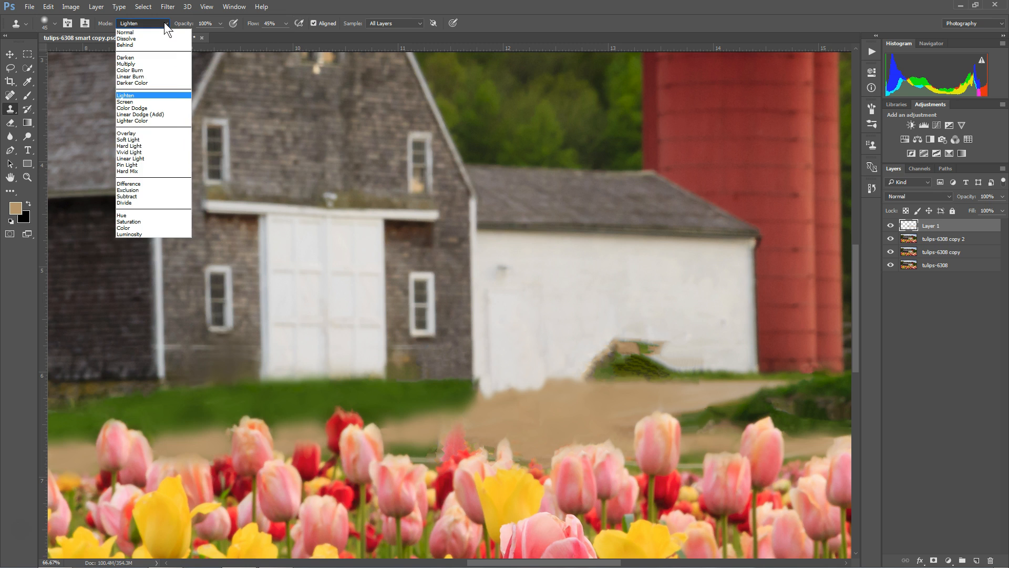
left_click(149, 32)
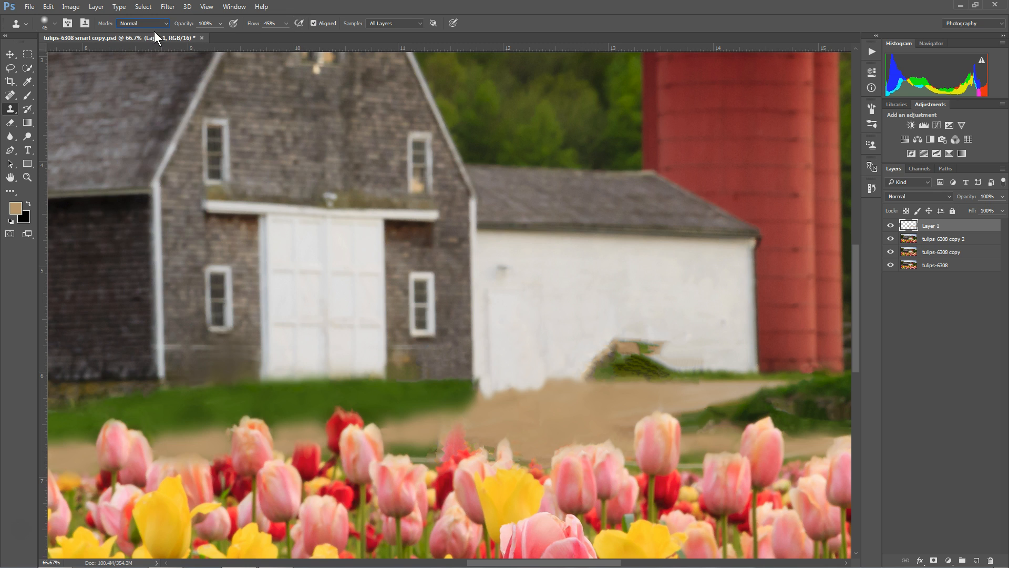
left_click_drag(483, 393, 535, 386)
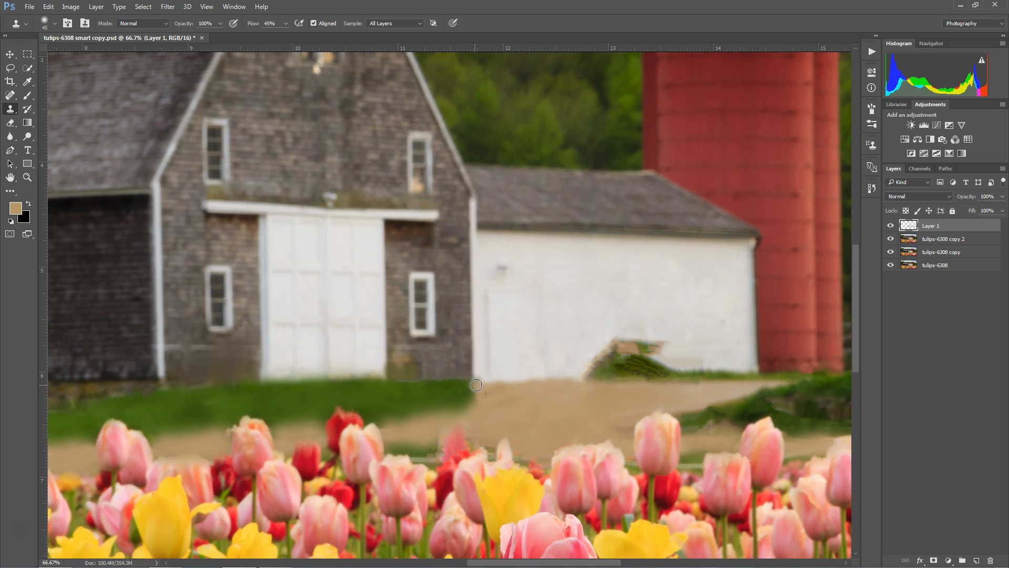
mouse_move(511, 384)
left_mouse_down()
mouse_move(590, 382)
mouse_move(511, 399)
left_mouse_up()
mouse_move(677, 379)
left_mouse_down()
mouse_move(641, 382)
mouse_move(774, 382)
left_mouse_up()
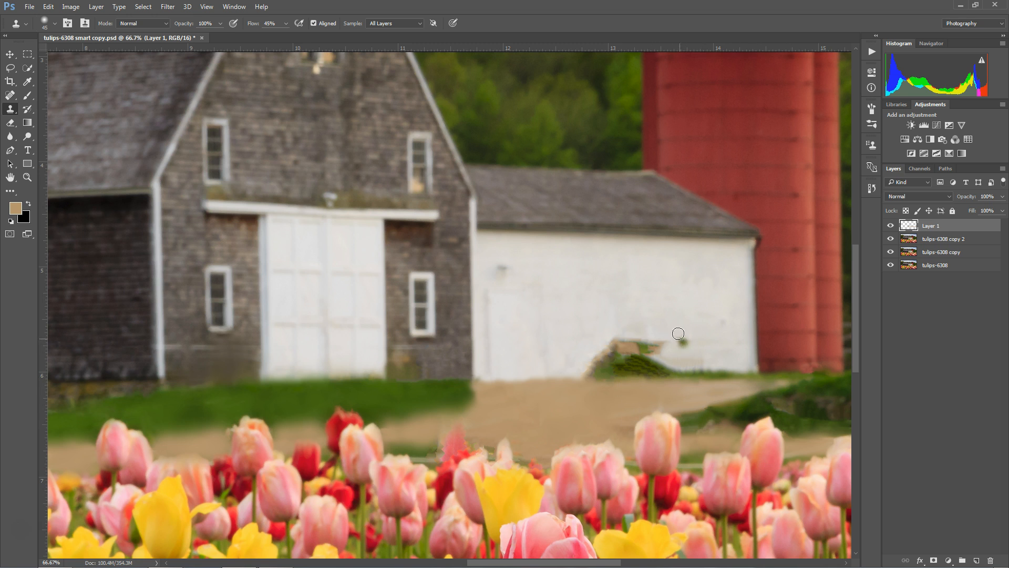
Clone white wall over the green bush and brown remnants at the base of the white building.
left_click_drag(678, 341, 640, 342)
left_click(636, 334, "alt")
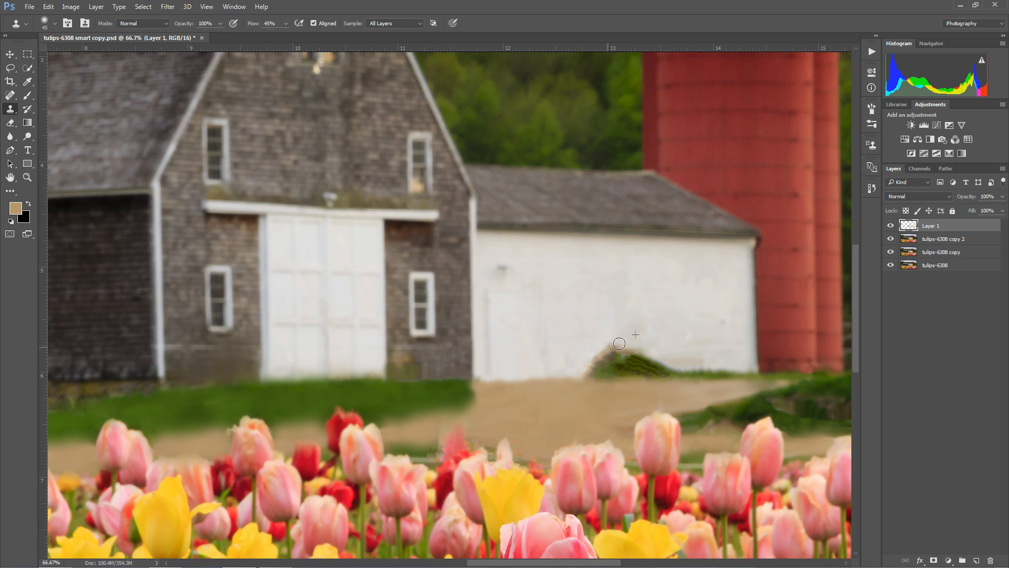
left_click(621, 317, "alt")
left_click(622, 337)
mouse_move(622, 337)
left_mouse_down()
mouse_move(600, 354)
mouse_move(630, 344)
mouse_move(624, 353)
mouse_move(652, 353)
mouse_move(635, 358)
mouse_move(660, 357)
mouse_move(600, 363)
mouse_move(653, 358)
mouse_move(606, 361)
mouse_move(630, 338)
mouse_move(647, 352)
mouse_move(613, 367)
mouse_move(662, 360)
mouse_move(584, 371)
mouse_move(563, 346)
mouse_move(567, 358)
mouse_move(620, 369)
mouse_move(583, 373)
mouse_move(717, 365)
left_mouse_up()
left_click(561, 345, "alt")
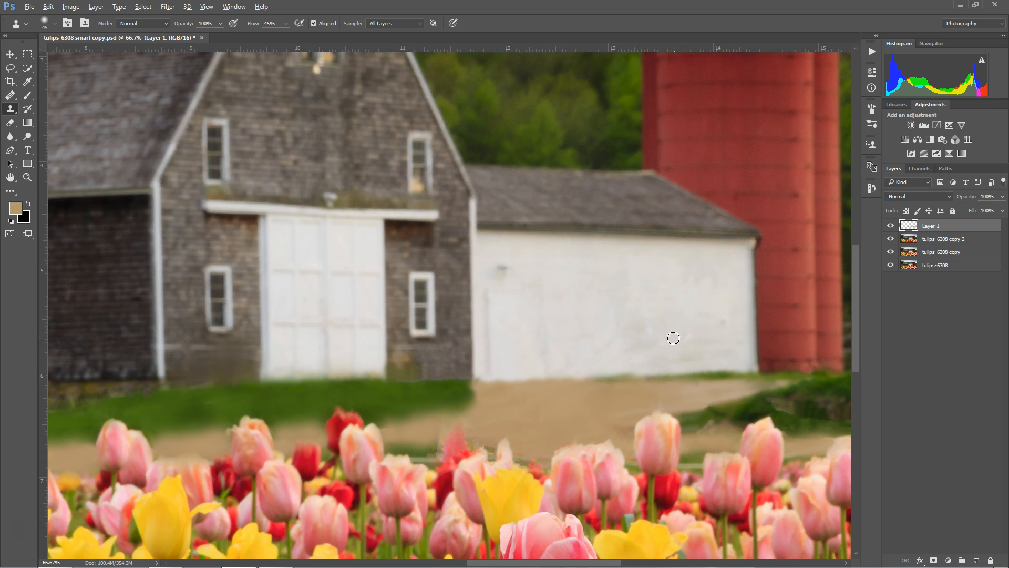
Even out the cloned patches on the lower part of the white wall with newly sampled wall areas.
left_click(566, 342, "alt")
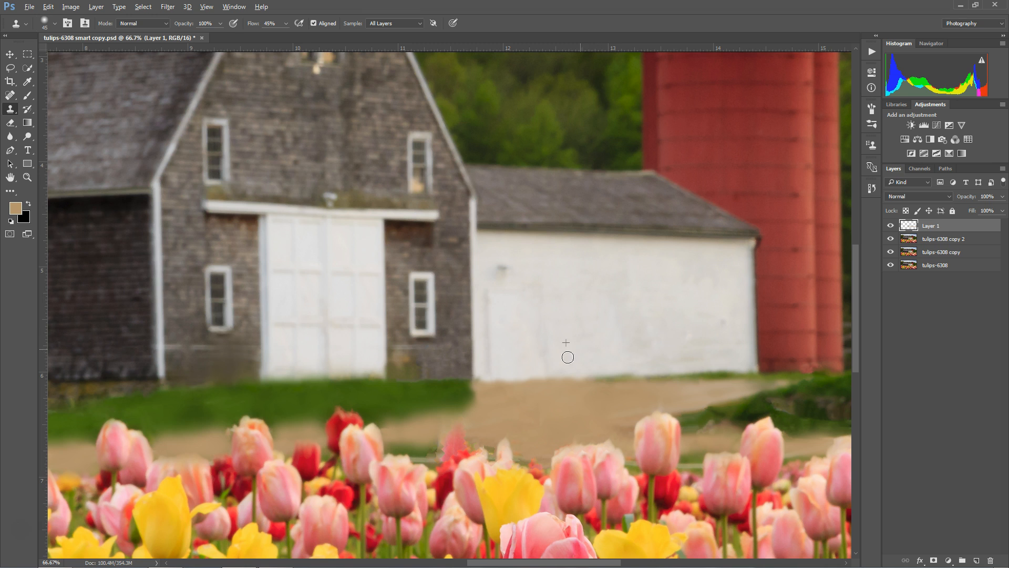
left_click(689, 360)
mouse_move(698, 357)
left_mouse_down()
mouse_move(665, 355)
mouse_move(695, 358)
mouse_move(675, 337)
mouse_move(679, 353)
mouse_move(634, 370)
mouse_move(647, 368)
mouse_move(488, 376)
mouse_move(575, 375)
mouse_move(486, 368)
left_mouse_up()
left_click(690, 340)
left_click(672, 341)
left_click(619, 365, "alt")
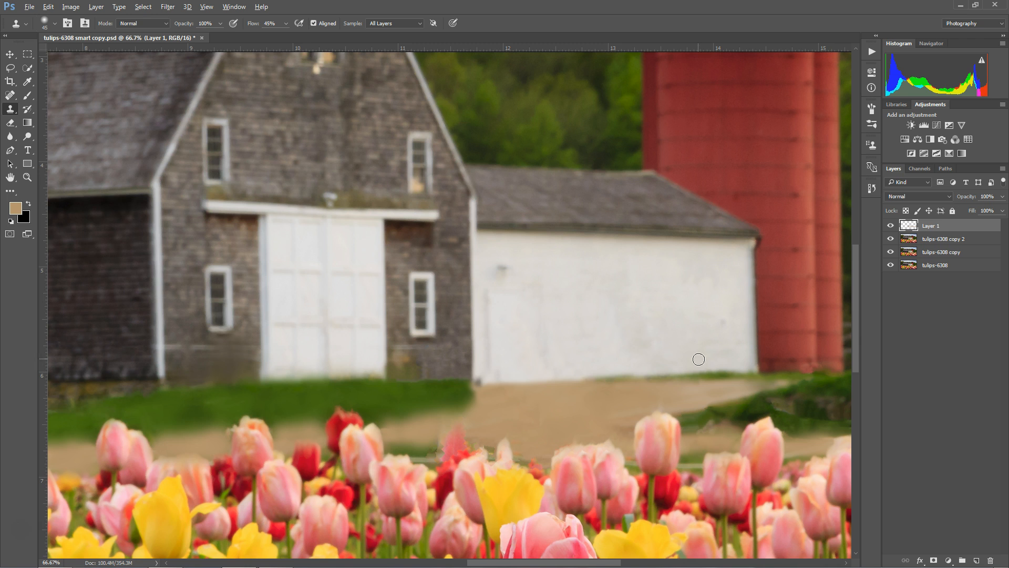
Try a Clone Stamp stroke along the white wall's base near the silo, and undo it.
left_click_drag(699, 372, 735, 368)
left_click_drag(639, 412, 484, 399)
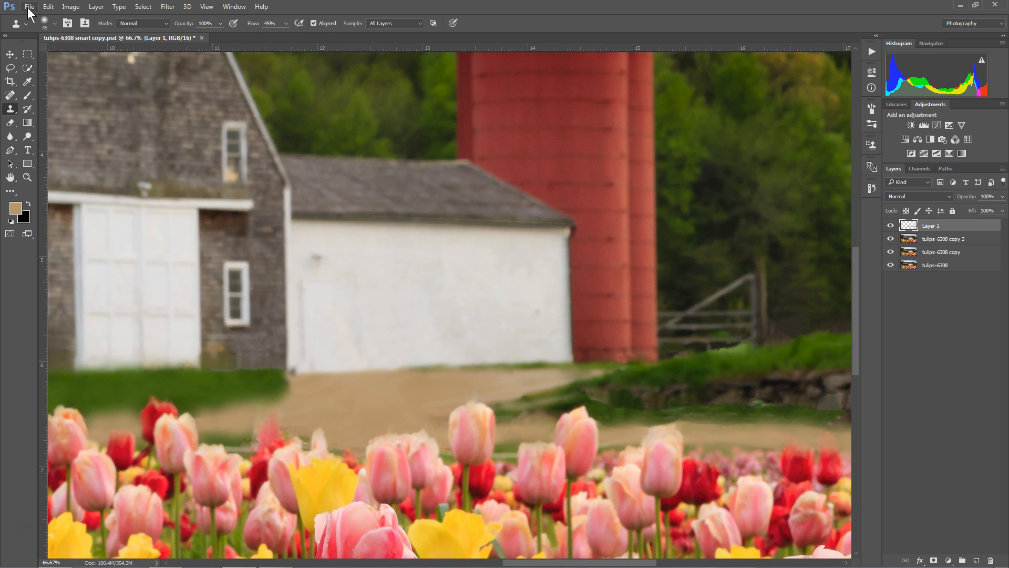
left_click(48, 6)
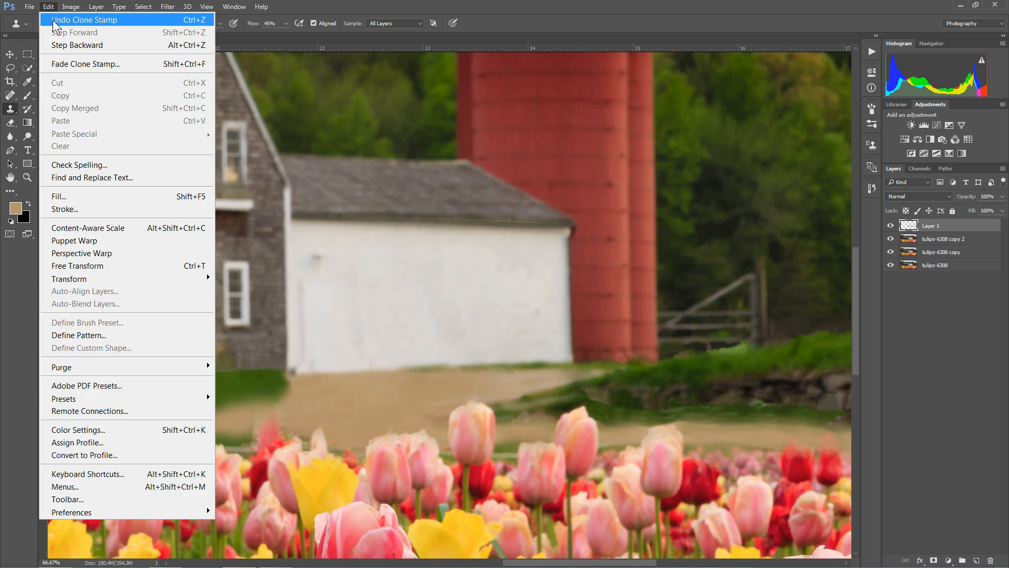
left_click(57, 16)
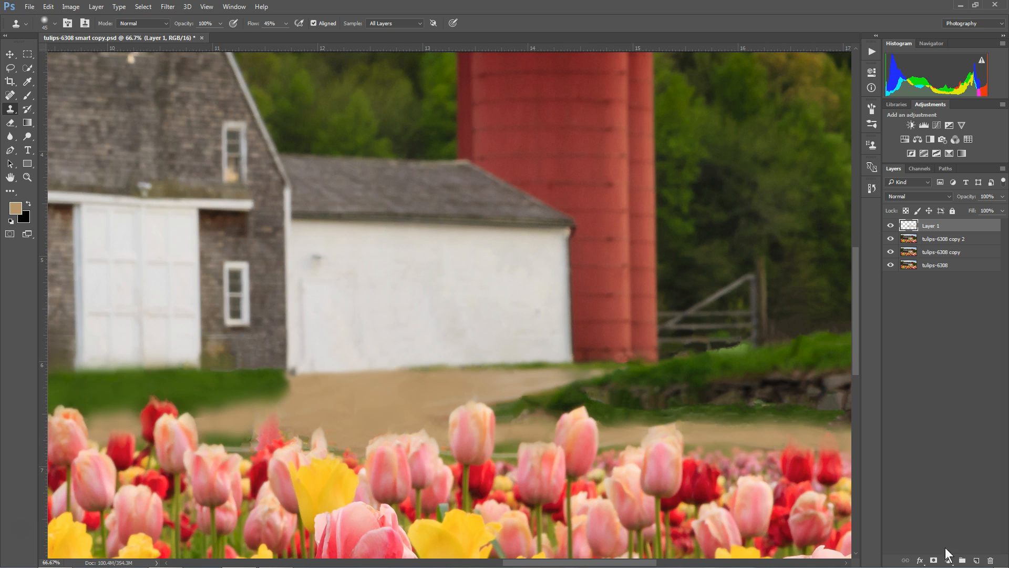
Add a new layer and brush sampled dark green over the end of the grass bank below the red silo.
left_click(975, 560)
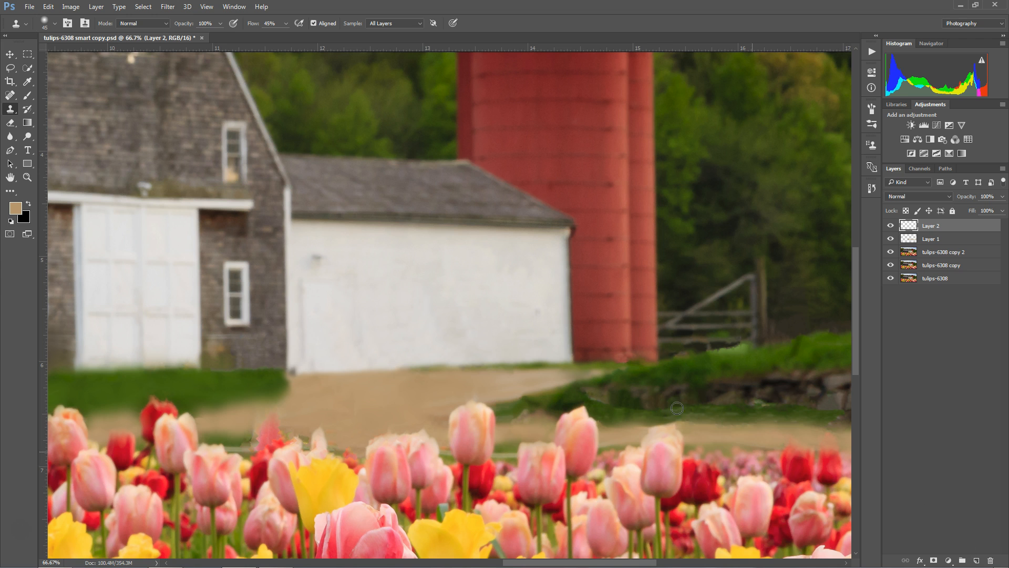
key("space")
left_click_drag(629, 431, 460, 392)
left_click(26, 96)
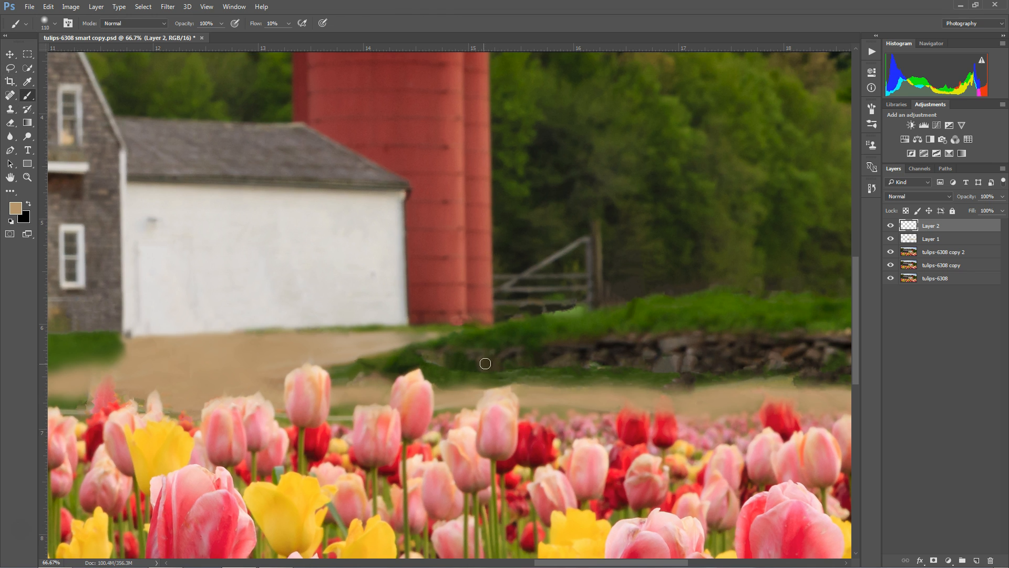
left_click(440, 359, "alt")
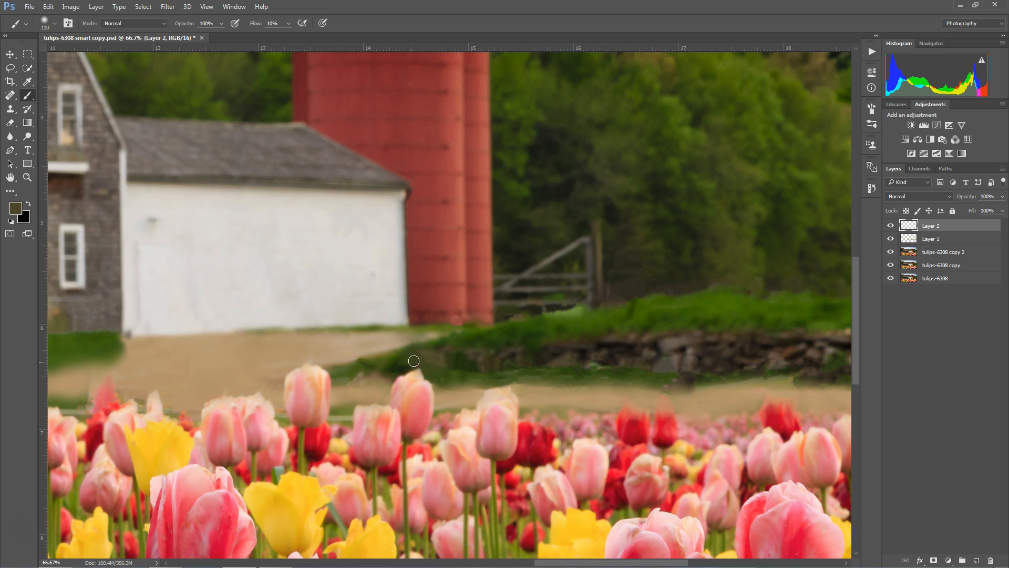
mouse_move(412, 361)
left_mouse_down()
mouse_move(385, 372)
mouse_move(438, 338)
left_mouse_up()
left_click(390, 377, "alt")
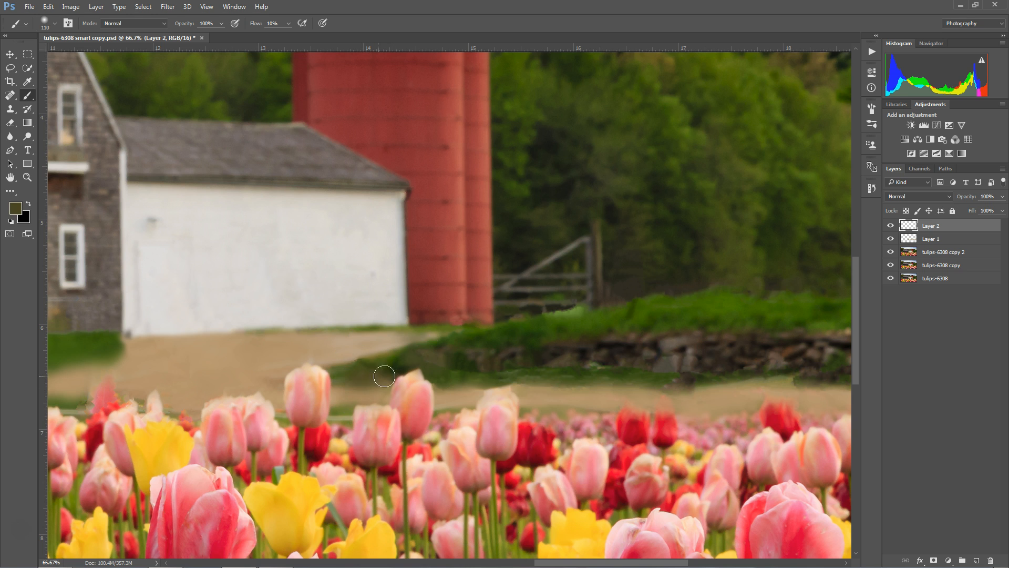
Brush sampled dark greens along the lower edge of the grass bank, between the silo and the stone wall.
left_click(458, 364, "alt")
left_click_drag(422, 365, 431, 364)
left_click(456, 363, "alt")
left_click(483, 365, "alt")
left_click(504, 362, "alt")
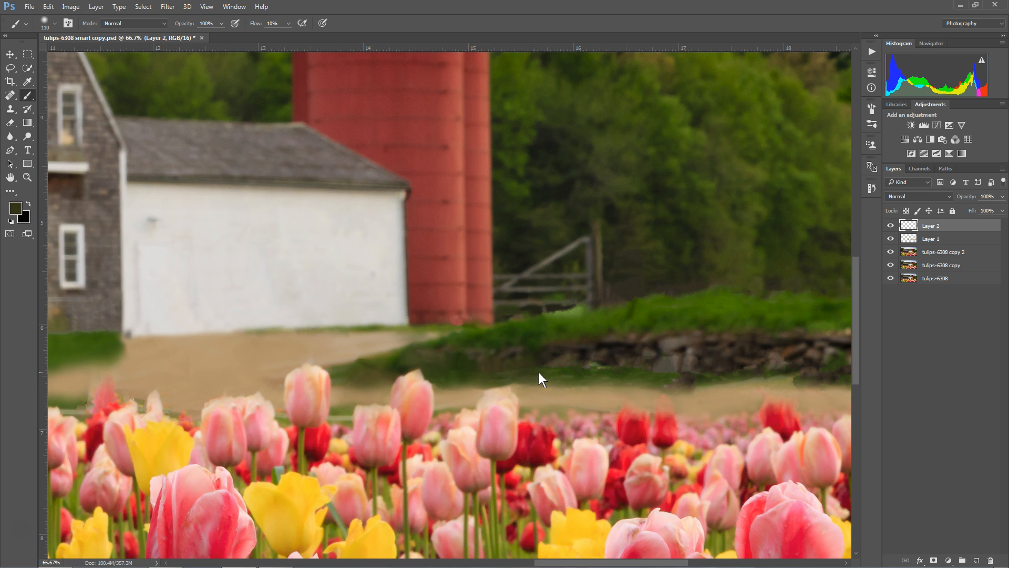
mouse_move(570, 376)
left_mouse_down()
mouse_move(612, 370)
mouse_move(565, 383)
left_mouse_up()
Paint sampled dark green and grey-brown tones along the foot of the stone wall to blend its ragged edge.
left_click(527, 364, "alt")
left_click(549, 365, "alt")
left_click_drag(543, 373, 641, 369)
left_click(653, 364, "alt")
left_click(689, 371, "alt")
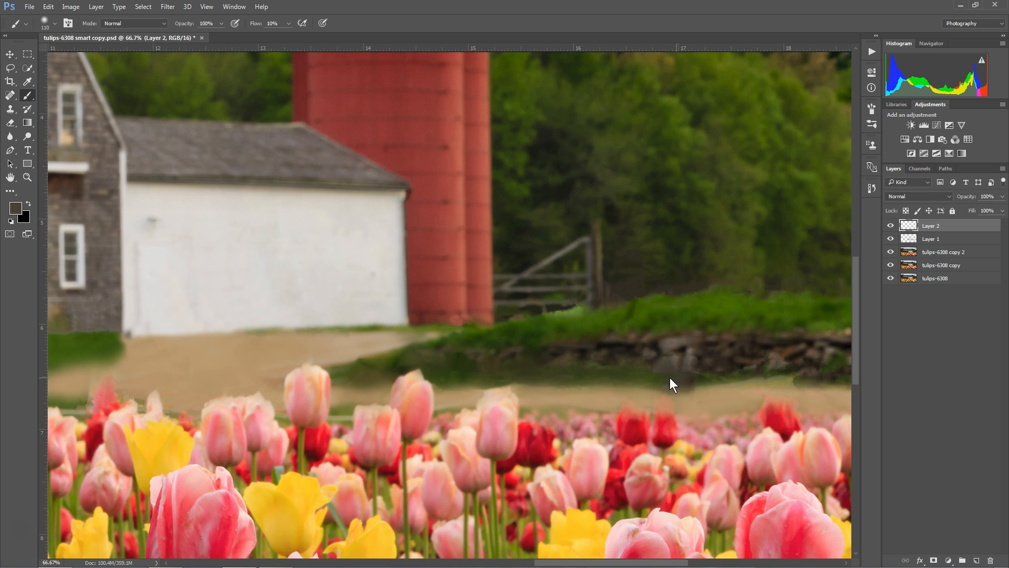
left_click(690, 366, "alt")
left_click_drag(697, 372, 748, 369)
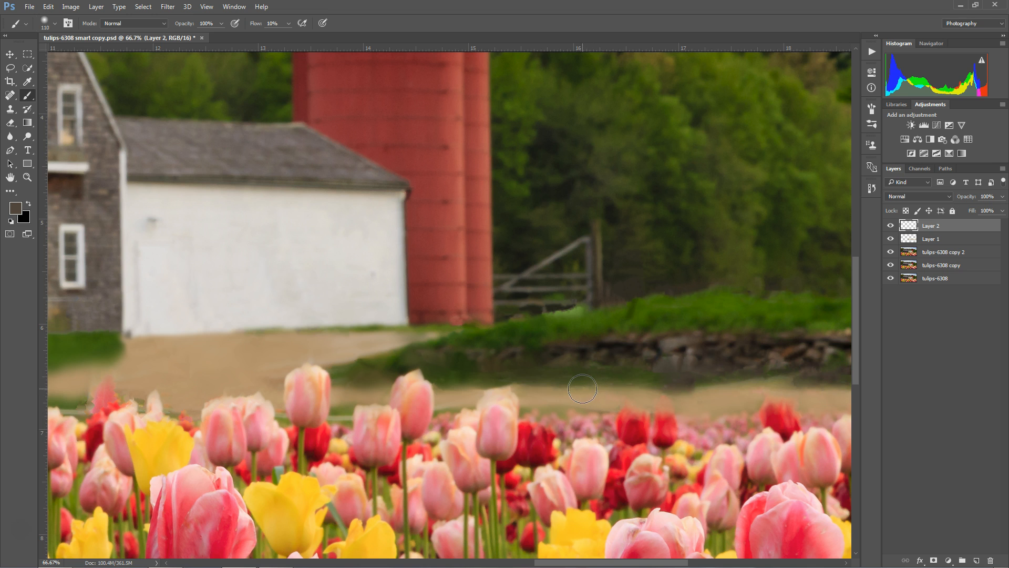
Brush sampled dark tones over the bright patches beneath the wooden gate, and undo the last brush stroke.
left_click(612, 317, "alt")
left_click_drag(584, 311, 554, 316)
left_click(530, 315, "alt")
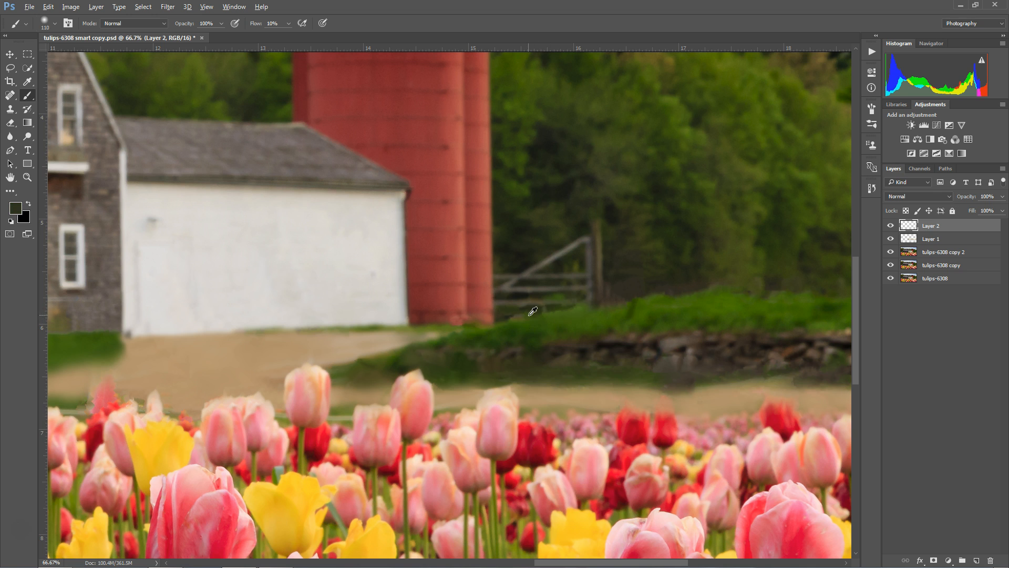
left_click(487, 320, "alt")
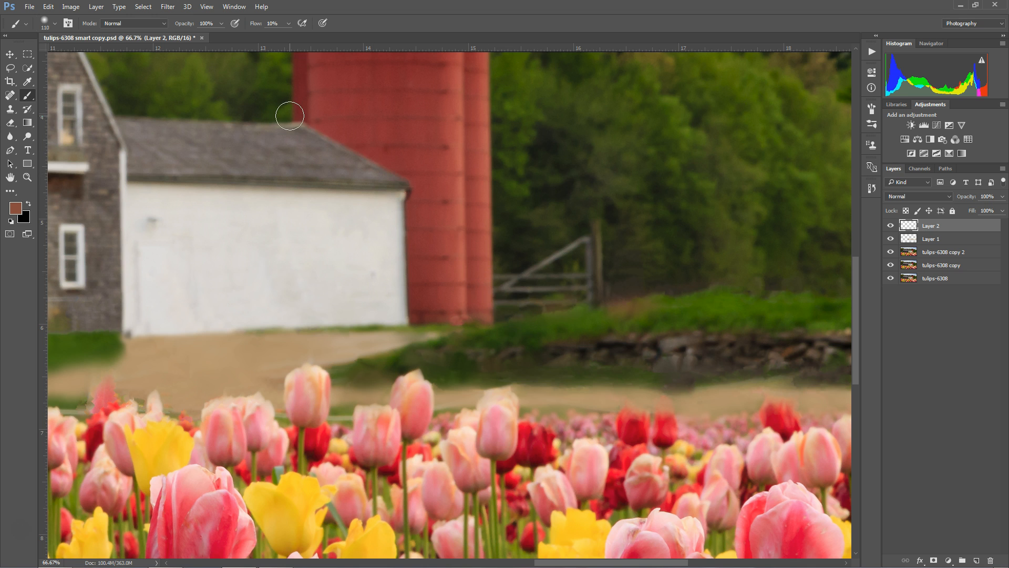
left_click(48, 6)
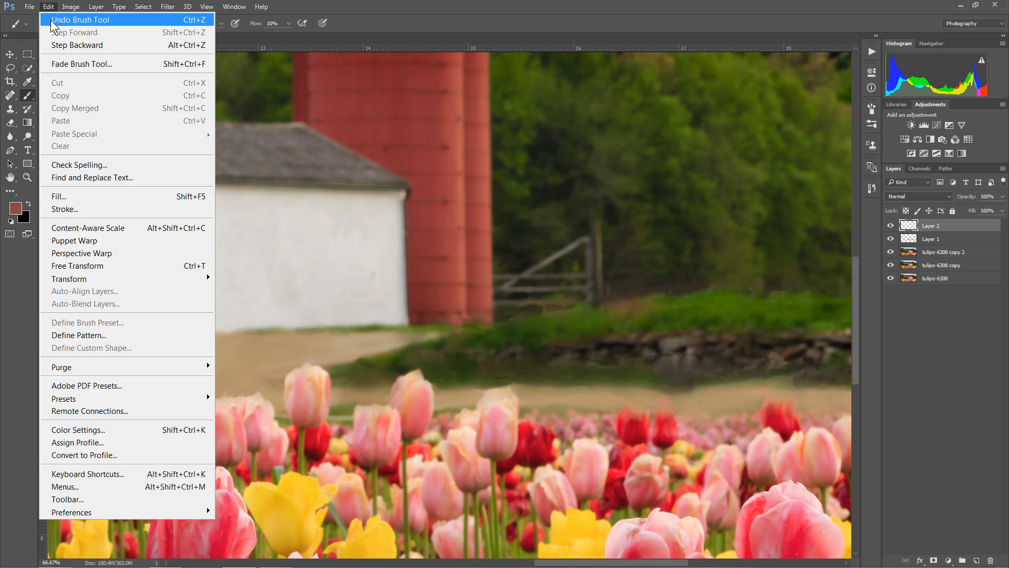
left_click(69, 15)
Paint sampled greens along the top of the grassy hill to soften its transition into the trees.
left_click(653, 306, "alt")
left_click(654, 305, "alt")
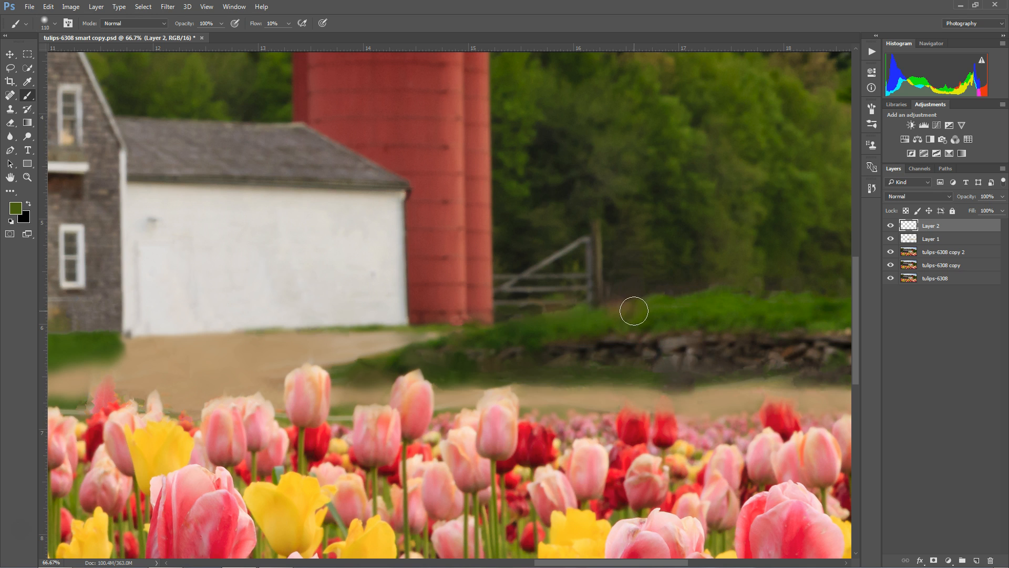
left_click_drag(620, 313, 595, 317)
mouse_move(658, 311)
left_mouse_down()
mouse_move(626, 317)
mouse_move(650, 308)
left_mouse_up()
left_click(707, 290, "alt")
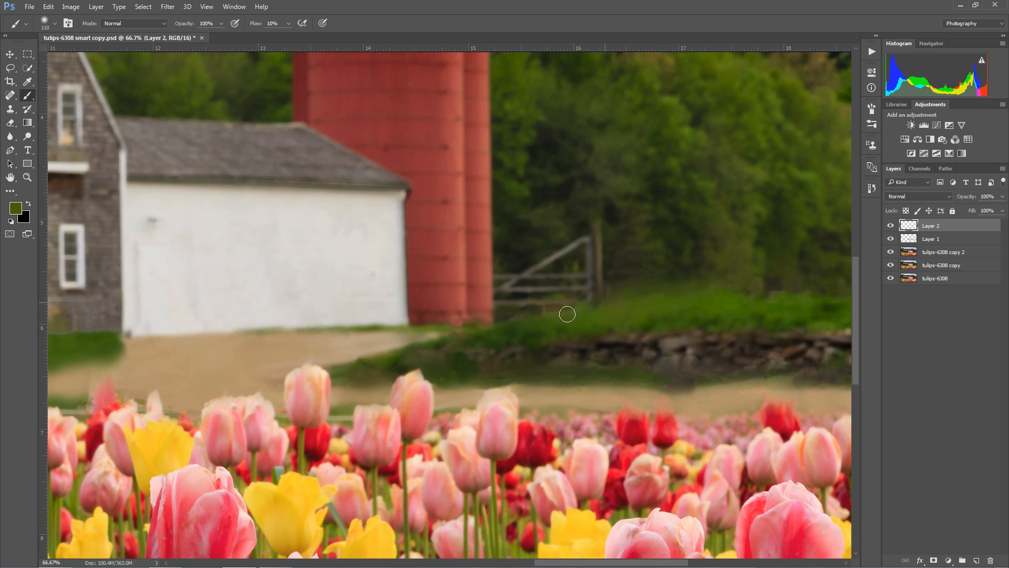
mouse_move(720, 323)
left_mouse_down()
mouse_move(637, 336)
mouse_move(514, 331)
mouse_move(548, 307)
mouse_move(526, 307)
left_mouse_up()
mouse_move(605, 303)
left_mouse_down()
mouse_move(571, 311)
mouse_move(659, 308)
mouse_move(647, 330)
mouse_move(707, 305)
mouse_move(681, 322)
left_mouse_up()
left_click(672, 292, "alt")
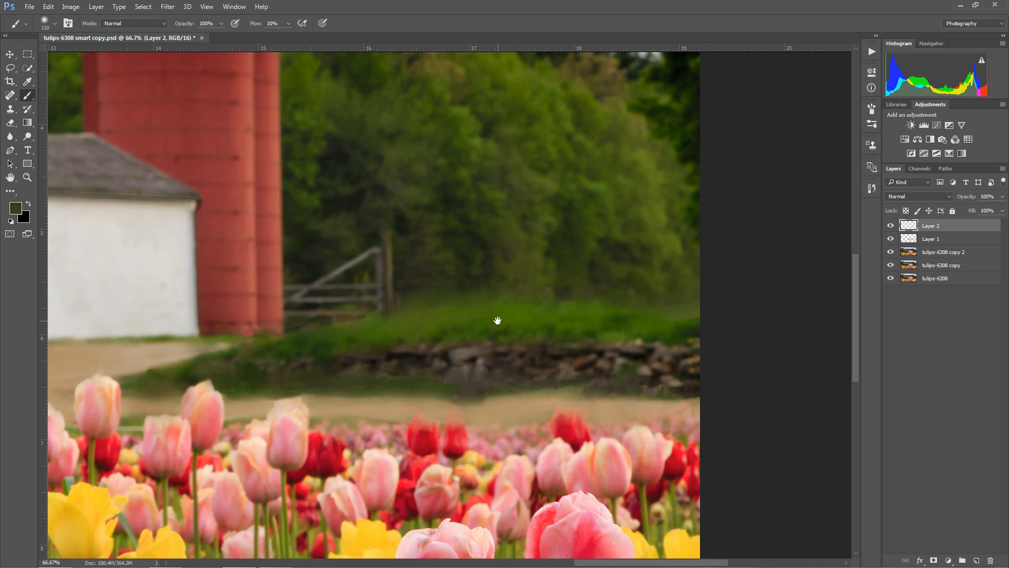
Brush sampled dark greens, browns and tans along the foot of the stone wall to smooth its edge against the dirt path.
left_click(480, 389, "alt")
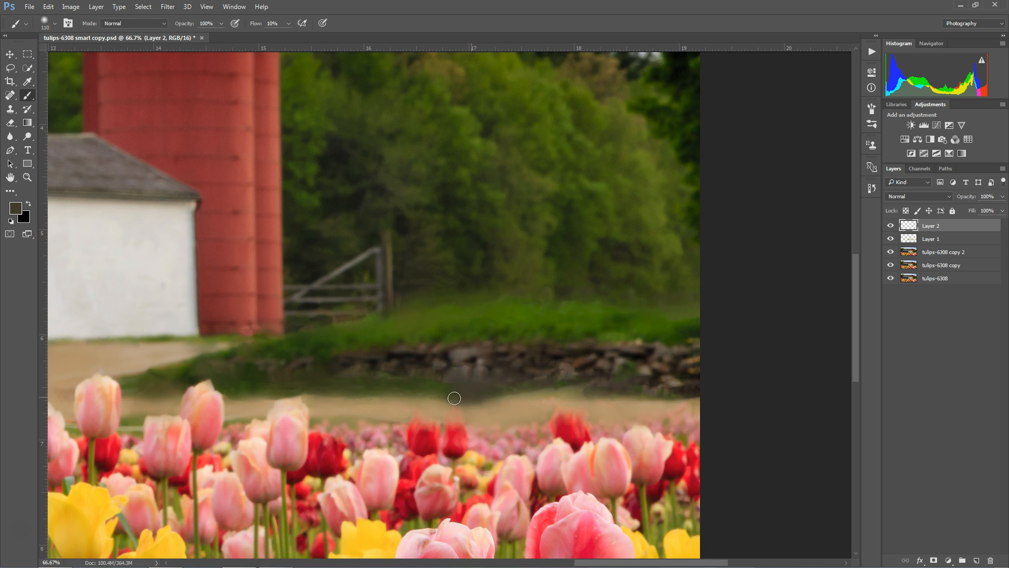
left_click(496, 403, "alt")
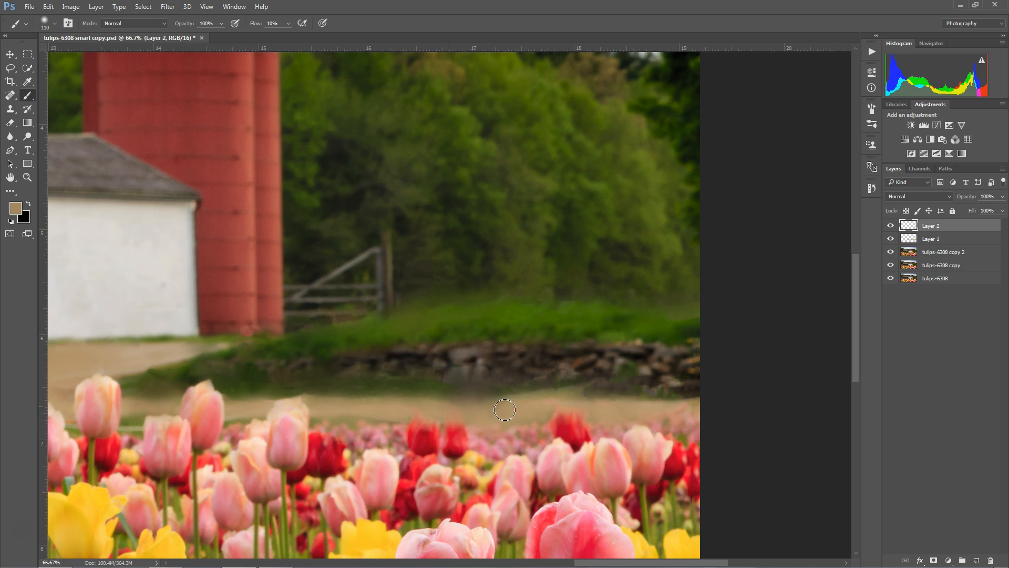
left_click(423, 389, "alt")
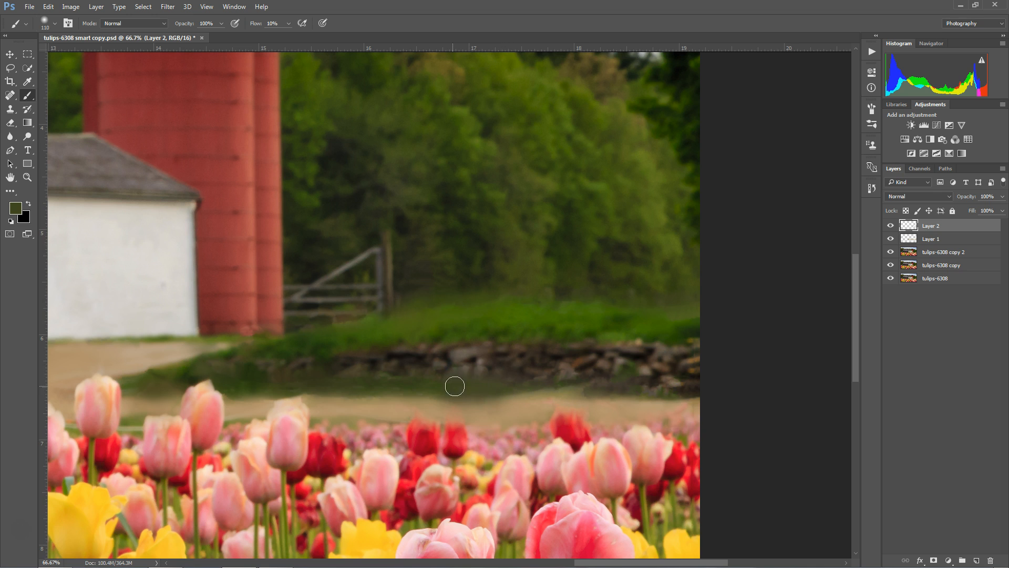
left_click(468, 368, "alt")
mouse_move(453, 377)
left_mouse_down()
mouse_move(503, 377)
mouse_move(463, 372)
left_mouse_up()
mouse_move(633, 397)
left_mouse_down()
mouse_move(578, 356)
mouse_move(591, 395)
left_mouse_up()
left_click(580, 398, "alt")
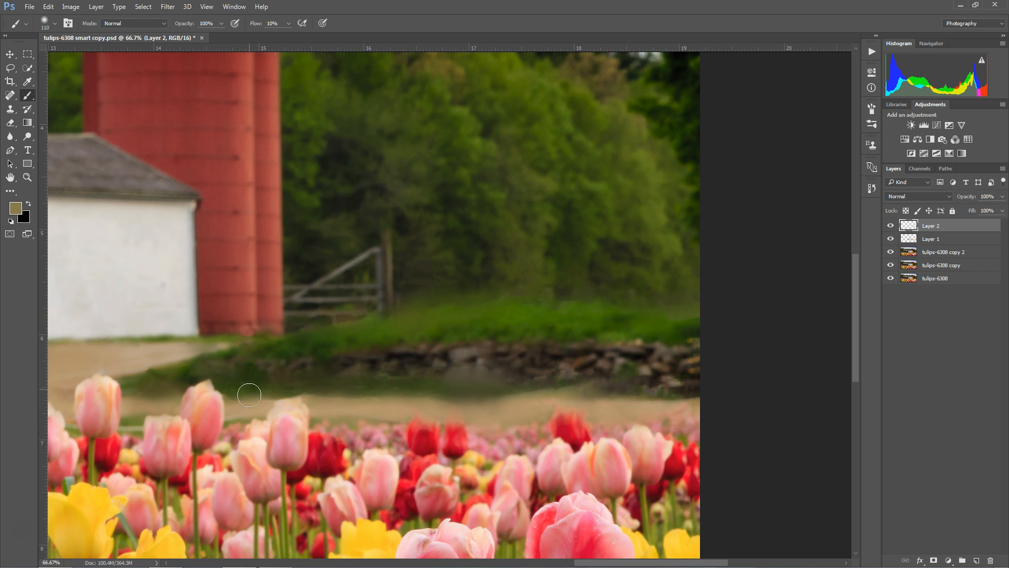
Examine the retouched strip from the stone wall to the cart beside the barn, and check the whole photo.
left_click_drag(236, 404, 522, 421)
left_click_drag(266, 422, 558, 416)
left_click_drag(198, 431, 451, 411)
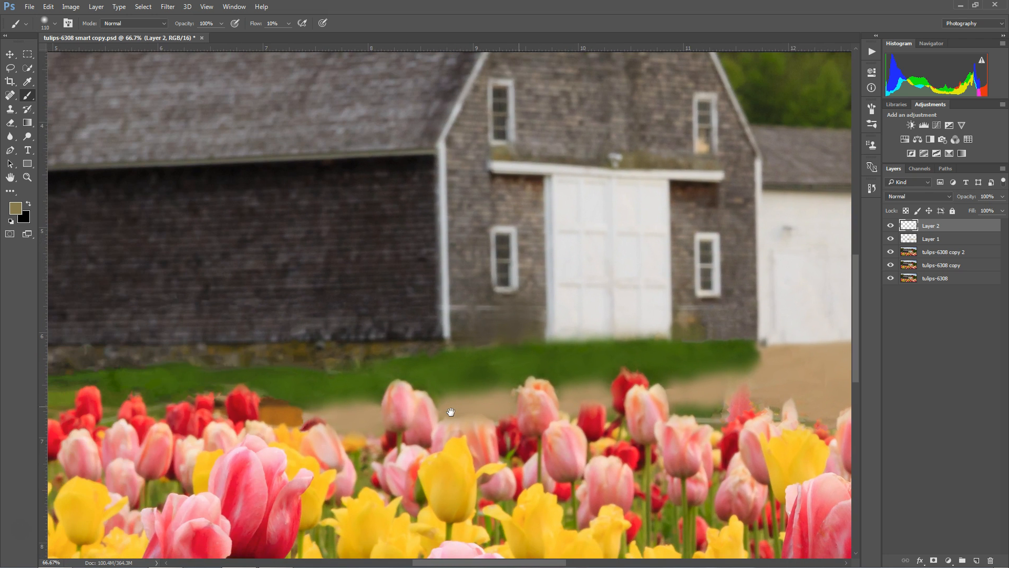
left_click_drag(231, 439, 428, 414)
left_click_drag(185, 389, 546, 392)
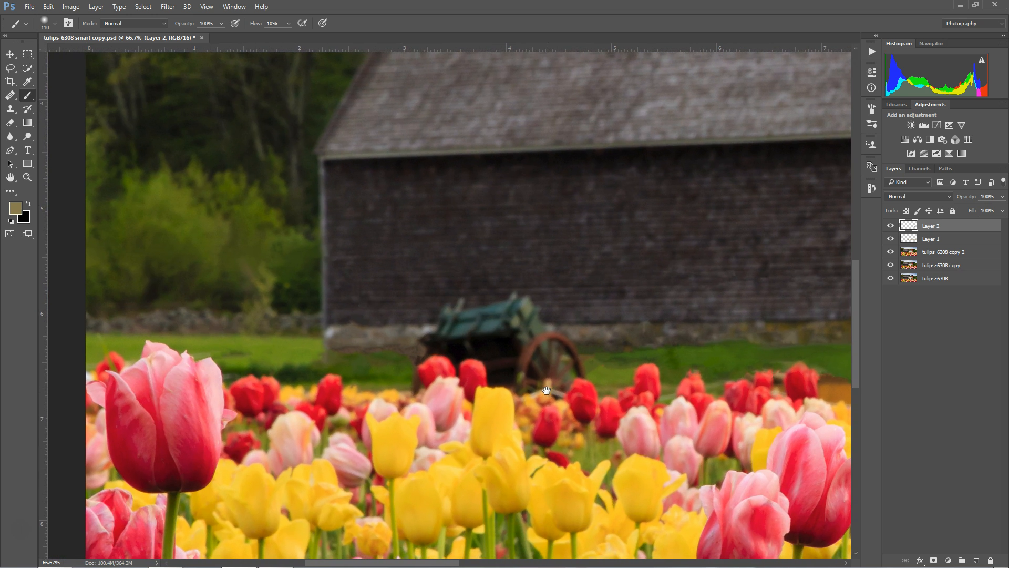
left_click(27, 177)
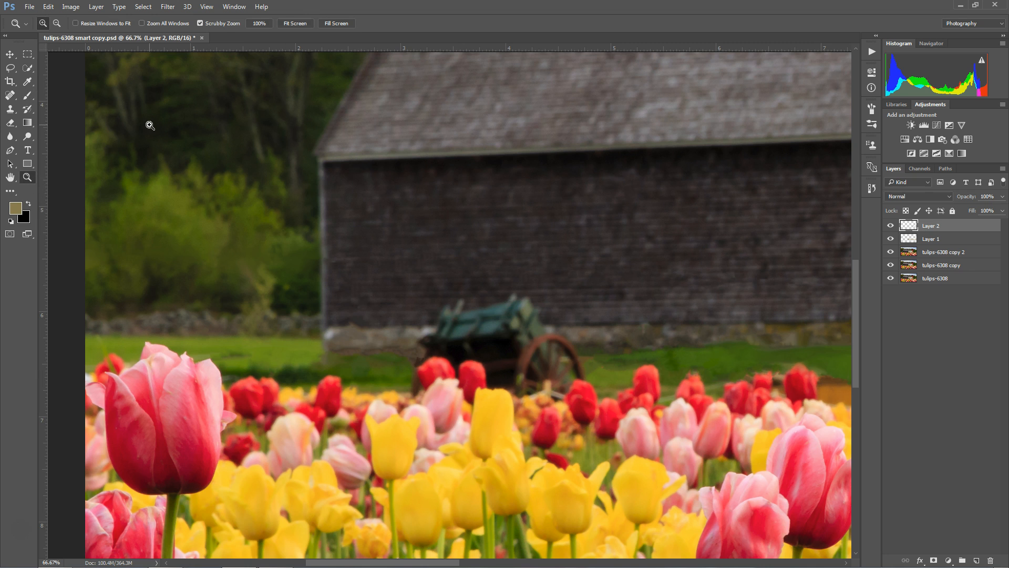
left_click(296, 25)
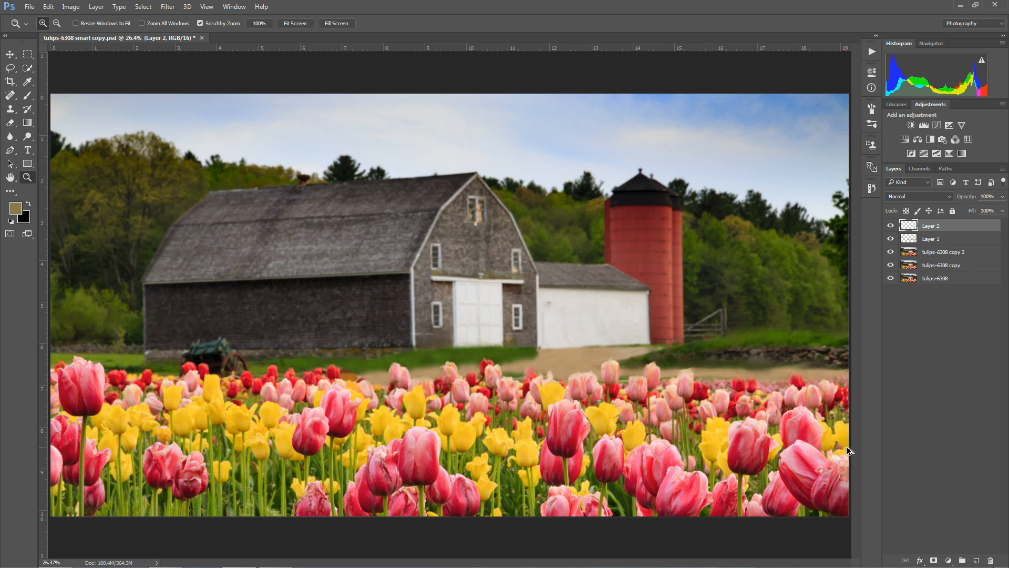
Stamp all visible layers into a new top layer and apply a Gaussian Blur with a radius of 2.8 pixels.
key("ctrl+shift+alt+e")
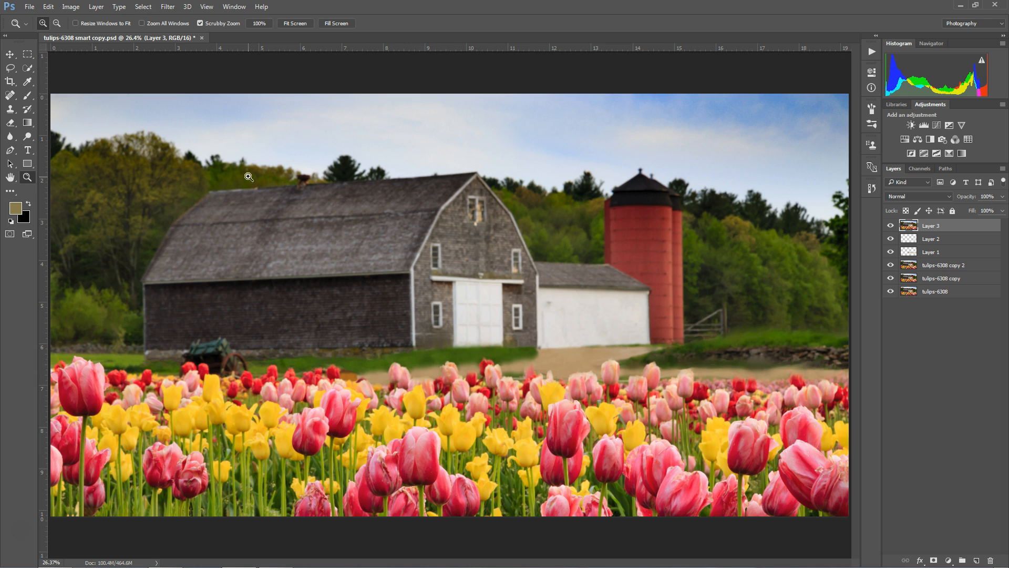
left_click(169, 7)
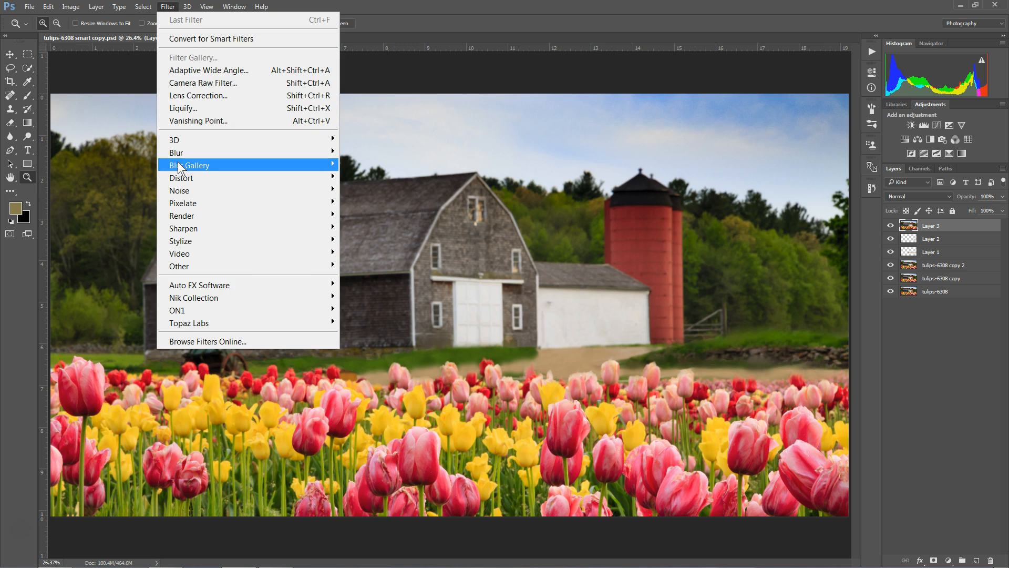
mouse_move(176, 155)
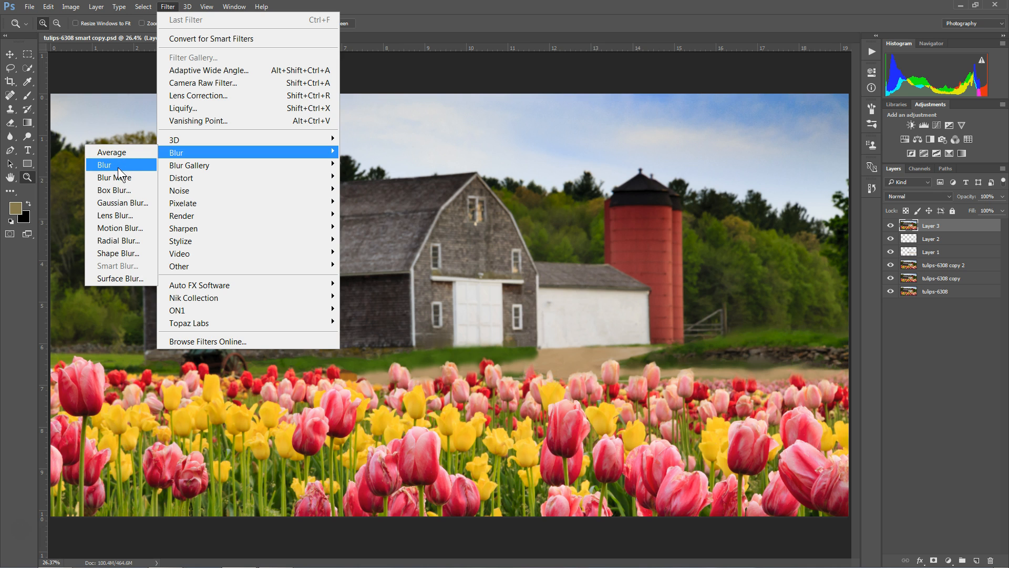
left_click(125, 203)
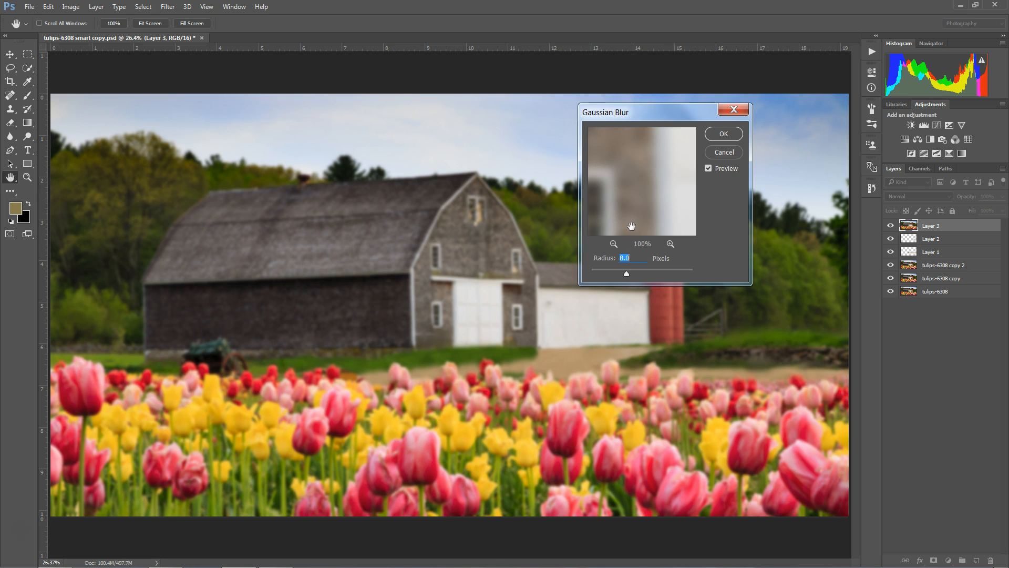
left_click_drag(628, 214, 652, 185)
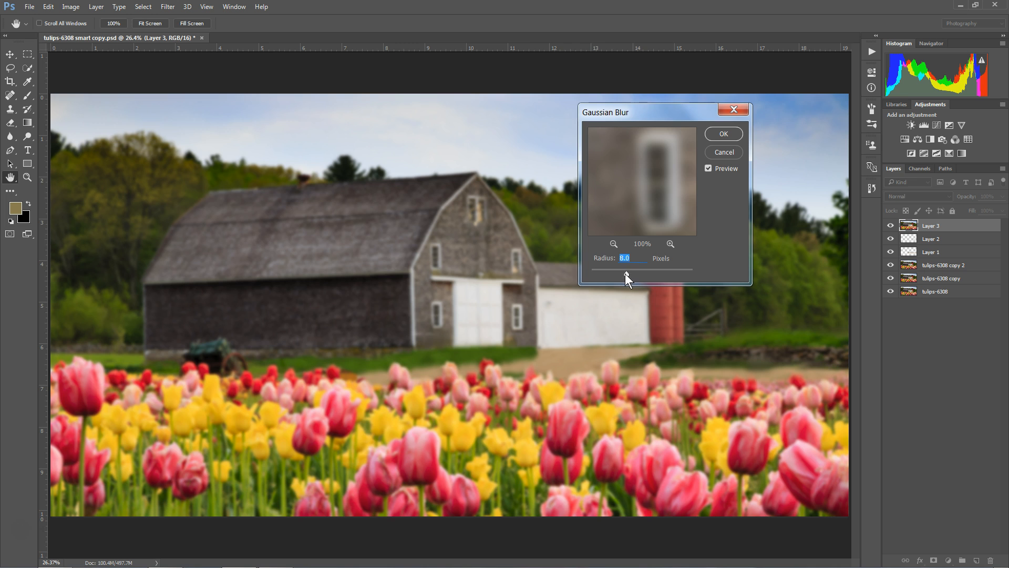
left_click_drag(614, 273, 614, 273)
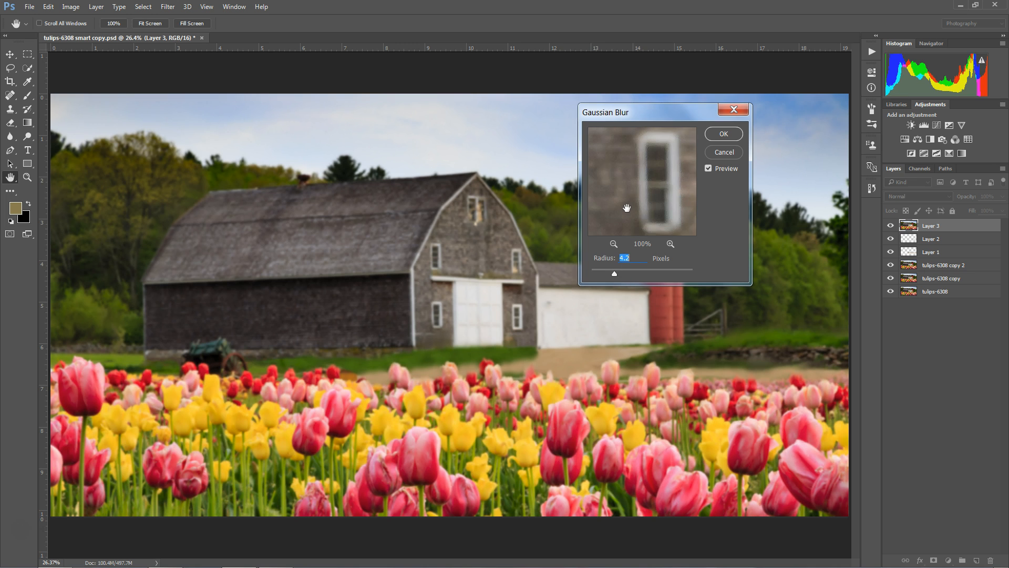
left_click_drag(608, 273, 606, 273)
left_click_drag(607, 274, 608, 276)
left_click(723, 134)
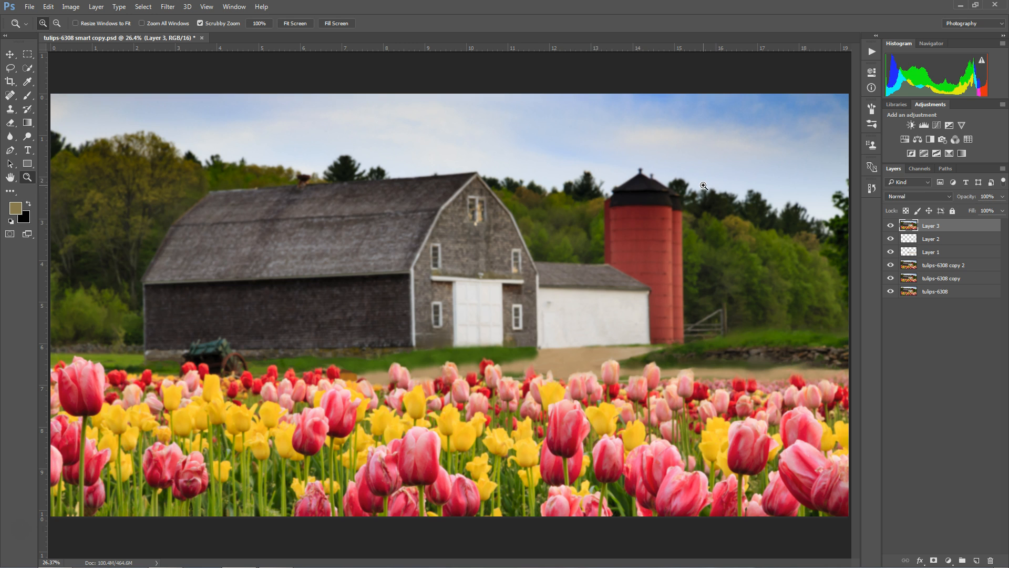
Apply a second, stronger Gaussian Blur with a radius of about 9 pixels to the stamped layer.
left_click(399, 287)
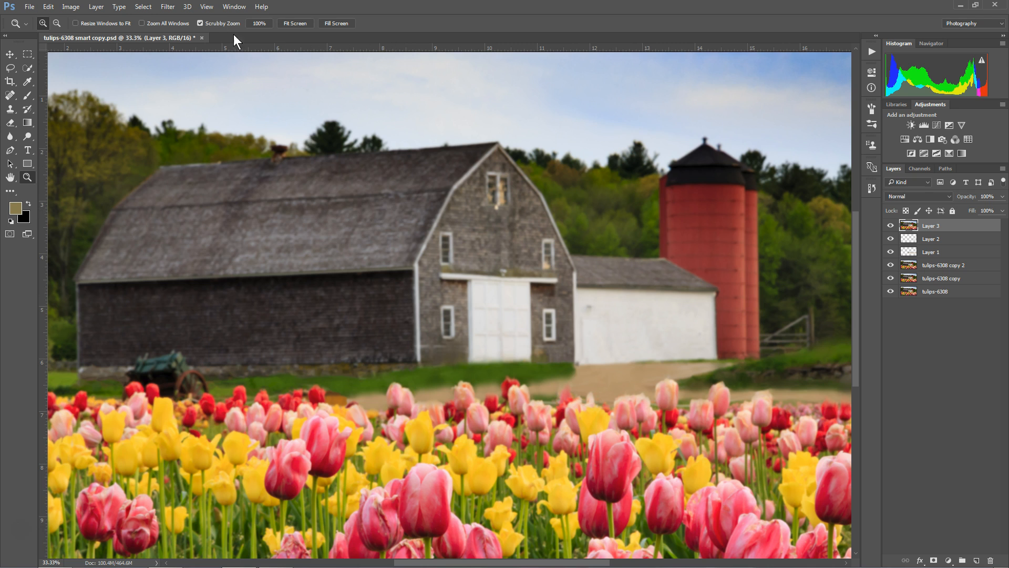
left_click(167, 7)
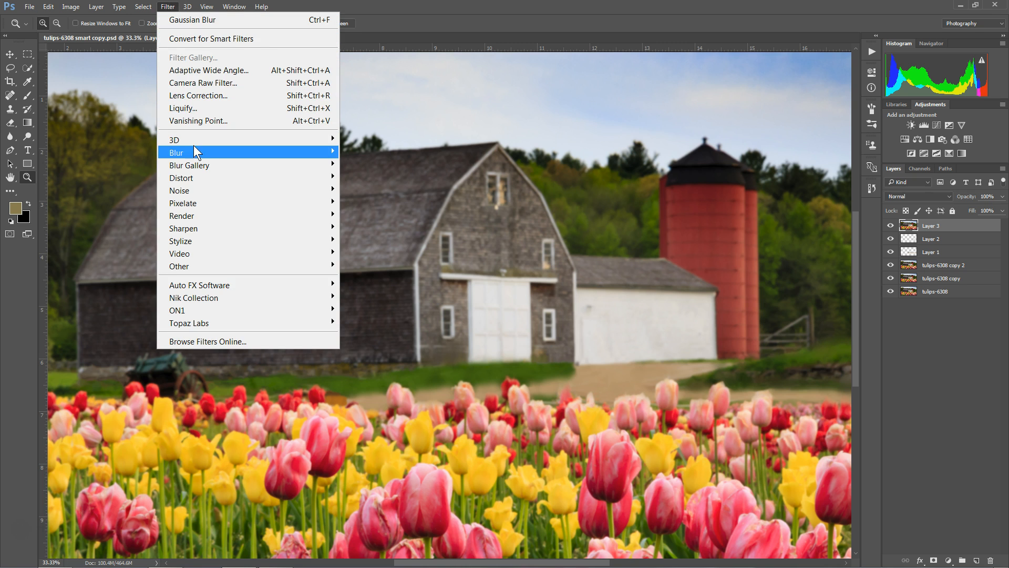
mouse_move(189, 152)
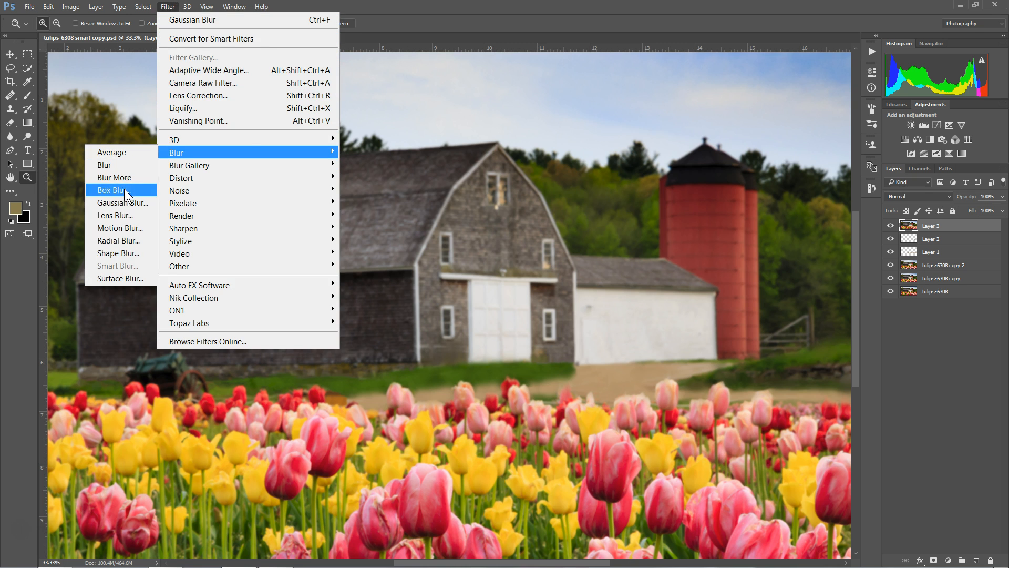
left_click(123, 202)
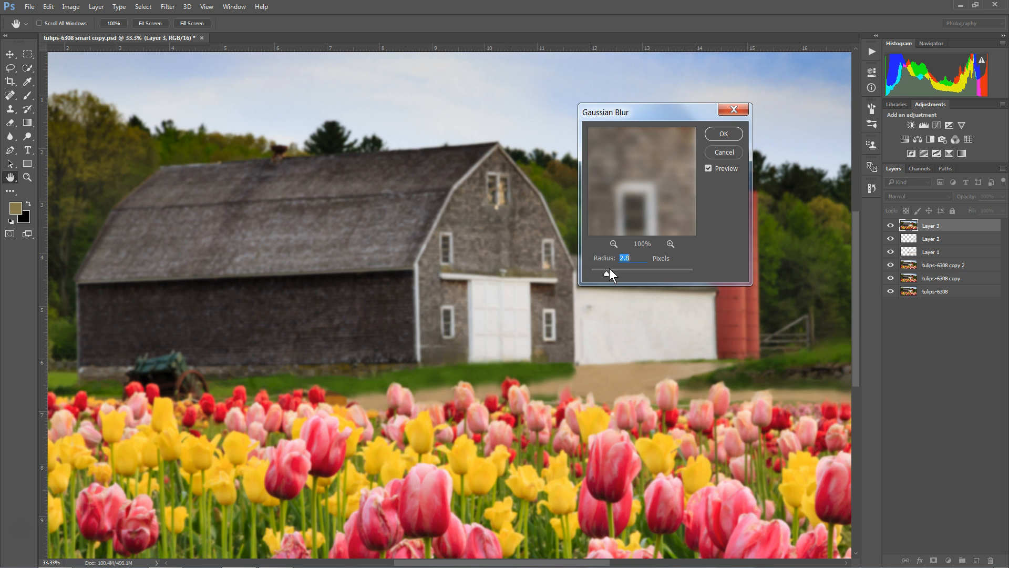
left_click_drag(616, 277, 626, 278)
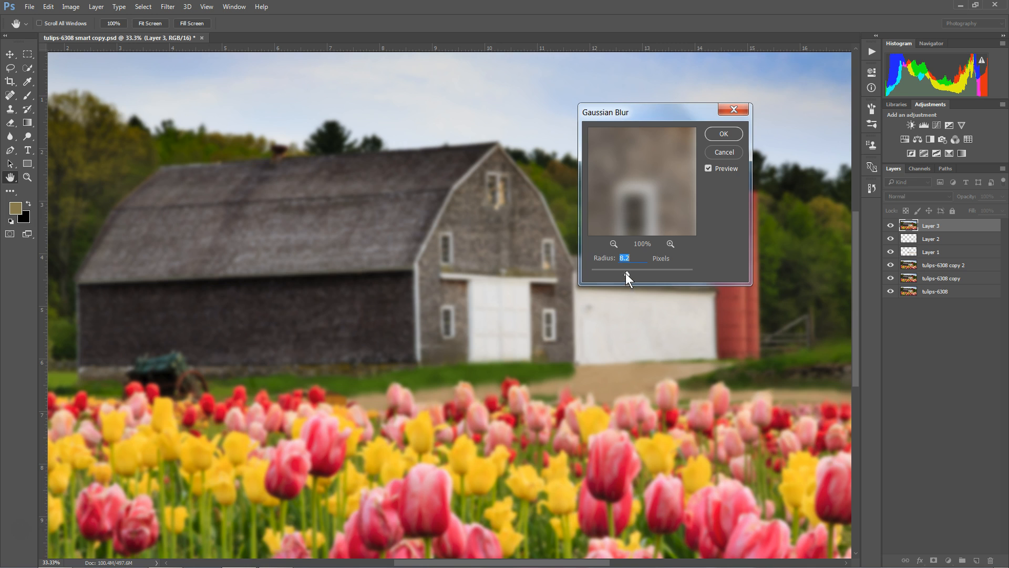
left_click_drag(637, 273, 640, 279)
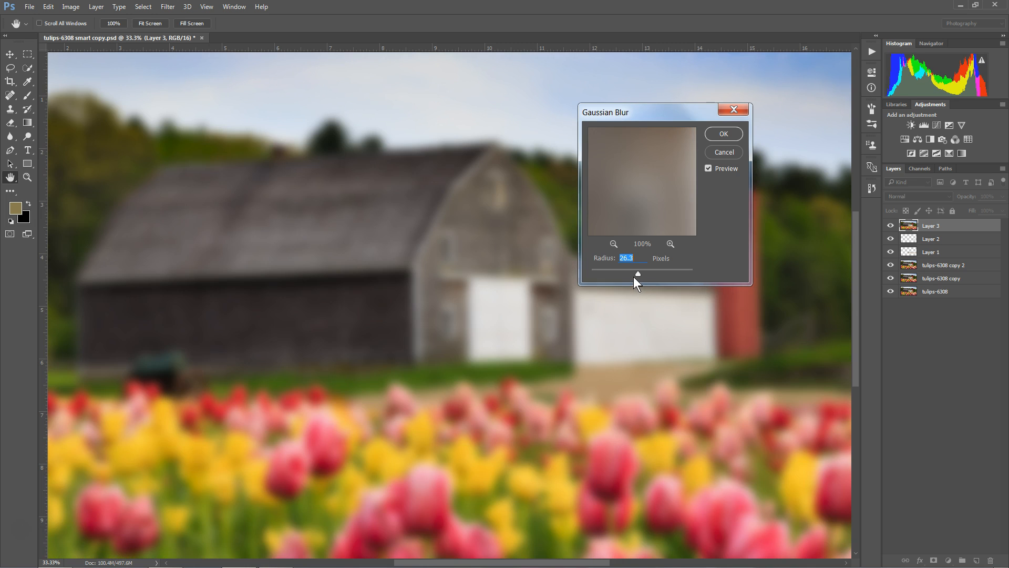
left_click_drag(631, 272, 632, 275)
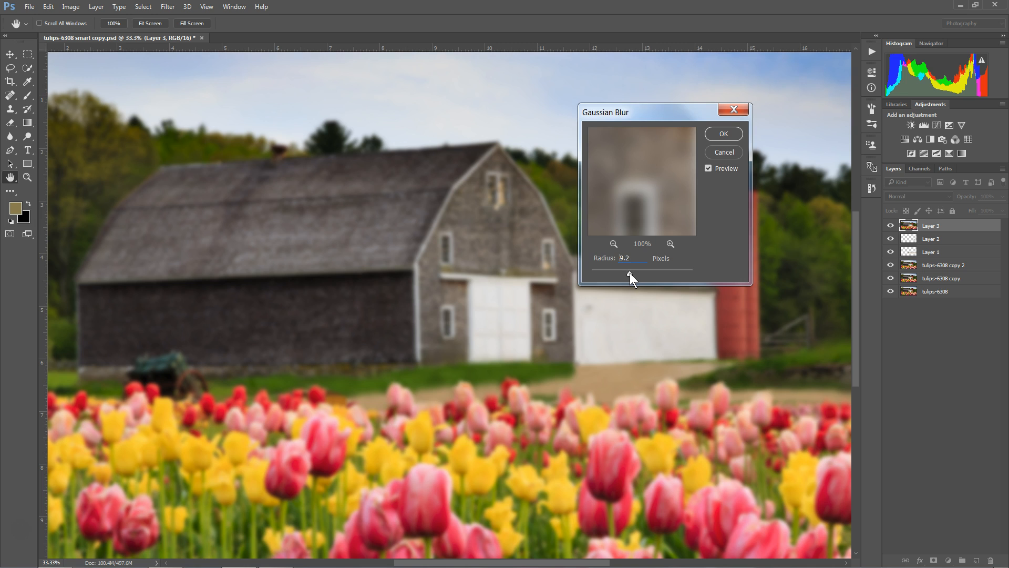
left_click_drag(629, 273, 629, 273)
left_click(722, 134)
key("z")
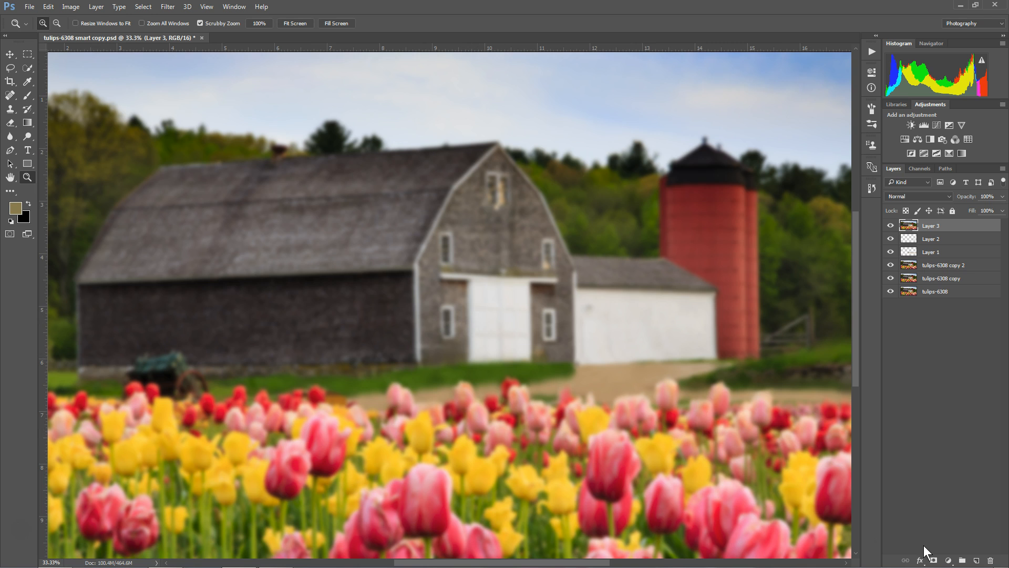
Add a mask to the blurred layer and fill it with a black-to-white linear gradient running from the tulips up to the barn.
left_click(933, 560)
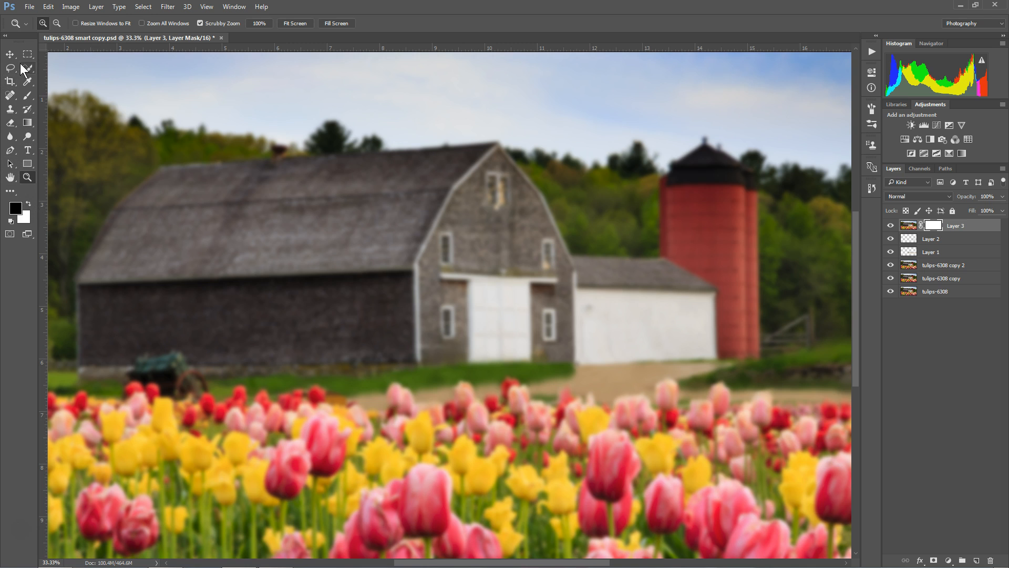
left_click(27, 122)
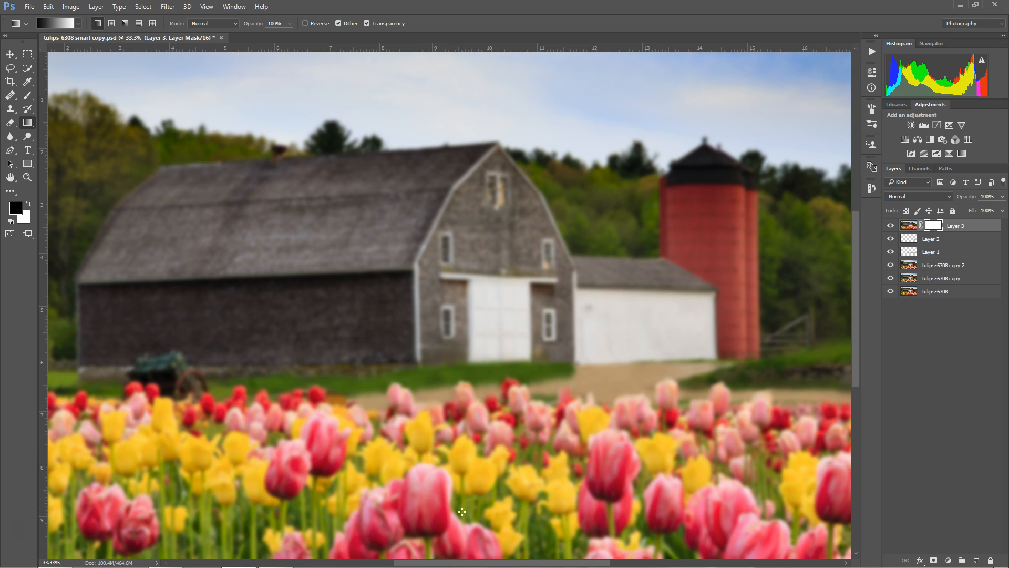
left_click_drag(856, 354, 850, 386)
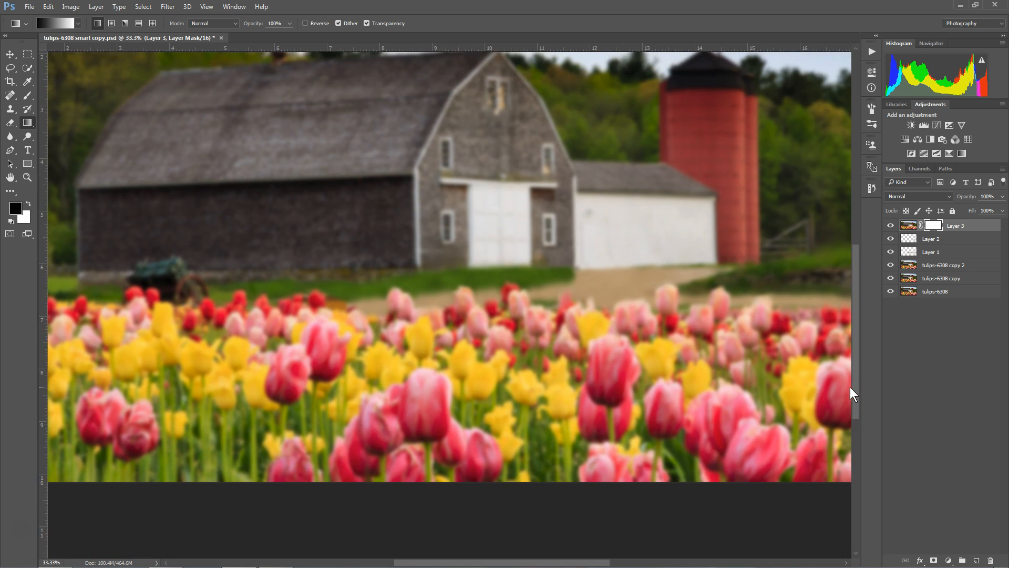
left_click_drag(594, 483, 597, 280)
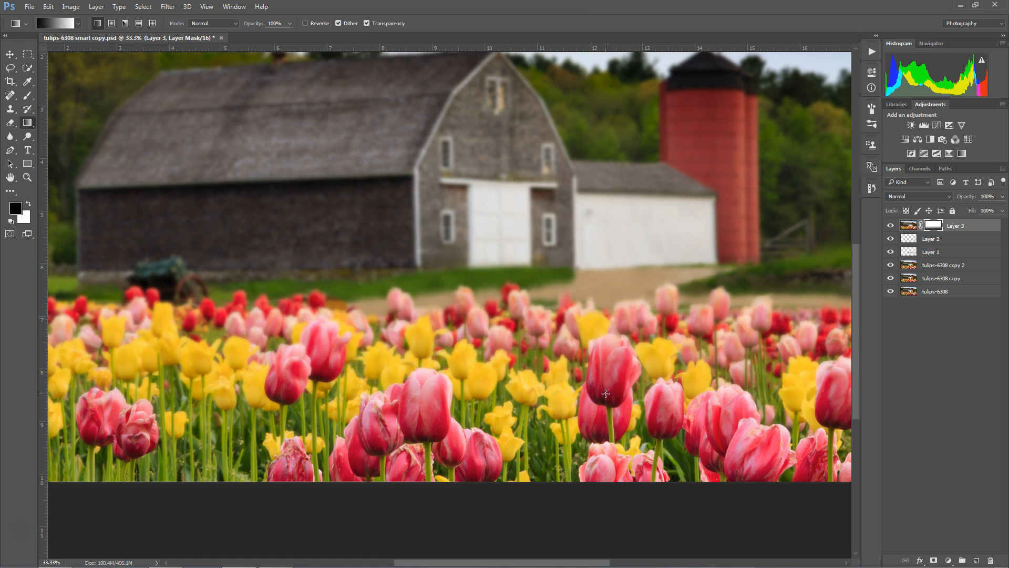
left_click_drag(605, 398, 604, 213)
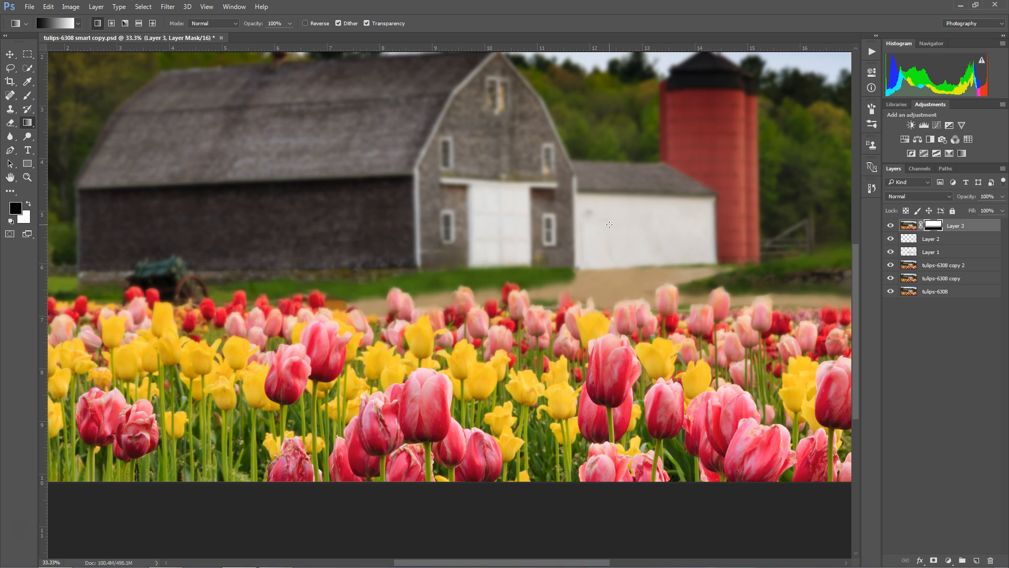
left_click_drag(606, 330, 607, 241)
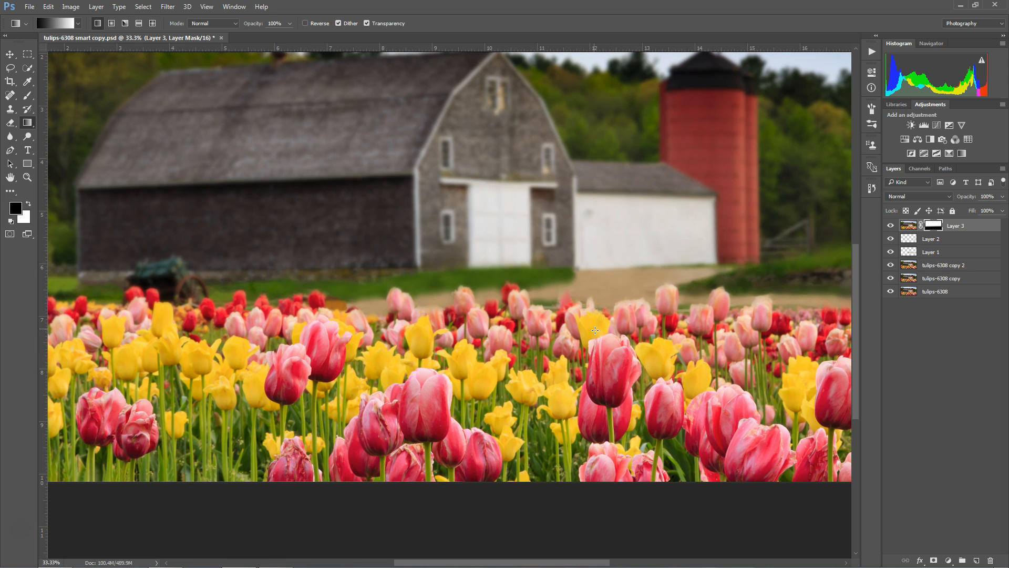
left_click_drag(593, 331, 588, 165)
Paint white on the mask with a soft brush enlarged to 900, blurring the grass, cart and barn base at the photo's left.
left_click(26, 97)
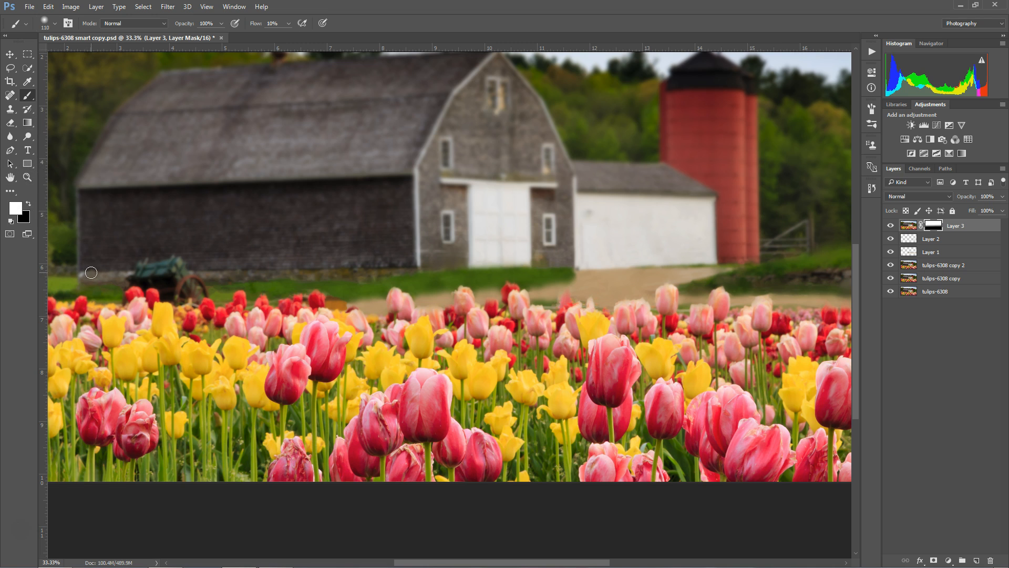
key("bracketleft")
key("bracketleft")
key("bracketright")
key("bracketright")
key("bracketright")
key("bracketright")
key("bracketright")
key("bracketright")
key("bracketright")
key("shift+bracketleft")
key("shift+bracketleft")
left_click_drag(66, 284, 64, 280)
key("bracketright")
key("bracketright")
key("bracketright")
key("bracketright")
key("bracketright")
mouse_move(74, 268)
left_mouse_down()
mouse_move(252, 266)
mouse_move(220, 265)
mouse_move(233, 261)
left_mouse_up()
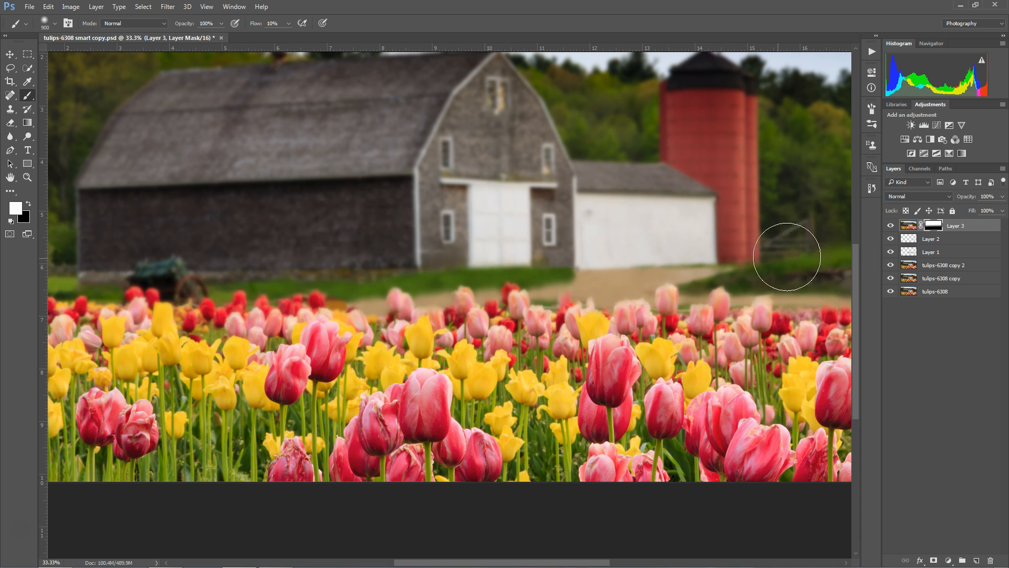
Paint white on the mask over the stone wall, grass bank and base of the buildings to blur them.
left_click_drag(783, 263, 434, 270)
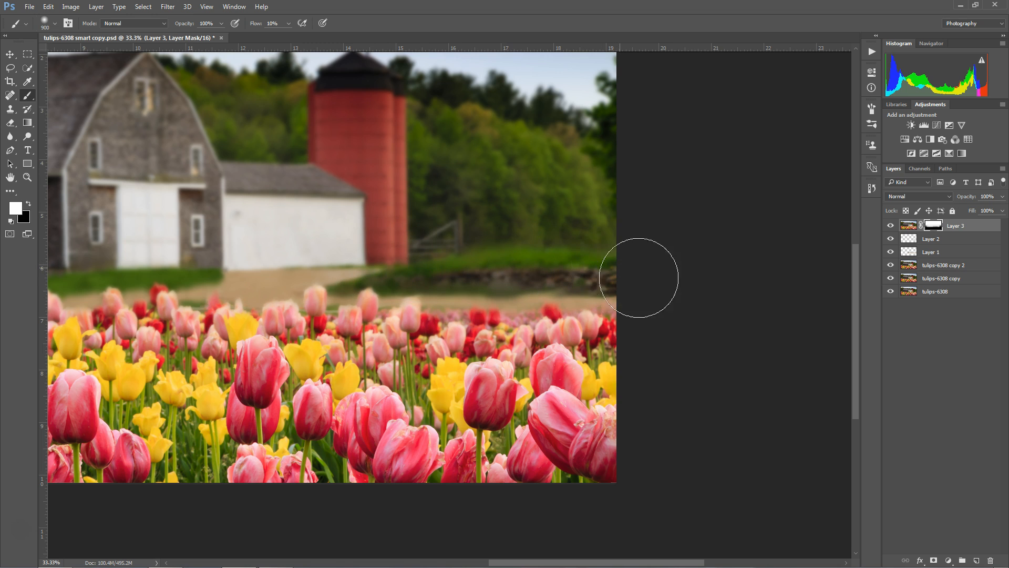
mouse_move(592, 265)
left_mouse_down()
mouse_move(567, 266)
mouse_move(607, 276)
mouse_move(371, 264)
left_mouse_up()
mouse_move(204, 261)
left_mouse_down()
mouse_move(112, 257)
mouse_move(134, 242)
mouse_move(247, 245)
mouse_move(122, 260)
left_mouse_up()
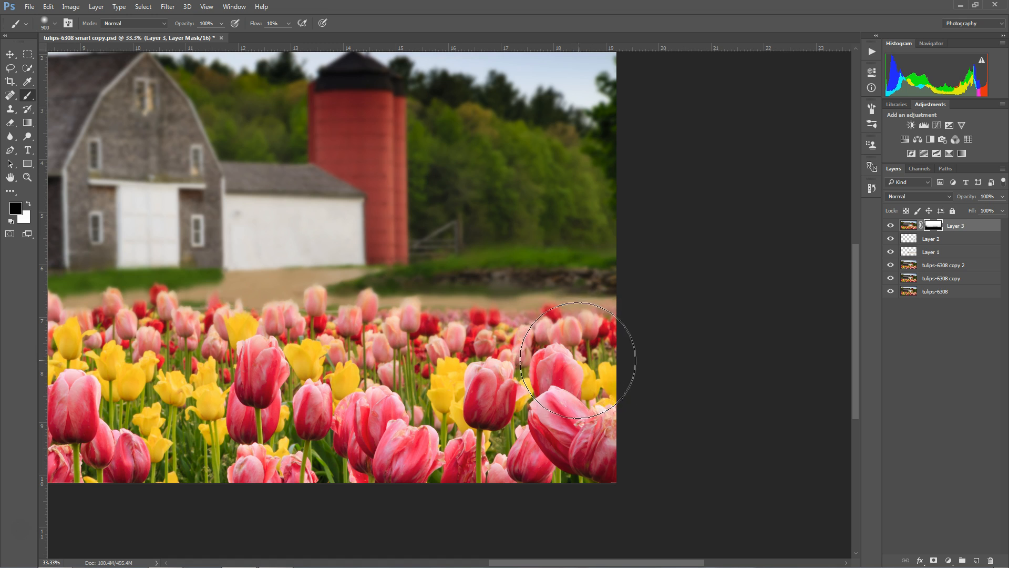
Paint black on the mask over the tulips in the photo's right part to bring back their sharpness, and reduce the brush size.
mouse_move(571, 352)
left_mouse_down()
mouse_move(410, 356)
mouse_move(337, 339)
mouse_move(404, 359)
mouse_move(487, 364)
mouse_move(319, 345)
mouse_move(336, 349)
mouse_move(330, 343)
mouse_move(267, 364)
mouse_move(292, 366)
mouse_move(339, 350)
mouse_move(285, 364)
mouse_move(106, 362)
mouse_move(363, 380)
mouse_move(388, 370)
left_mouse_up()
key("bracketleft")
key("bracketleft")
key("bracketleft")
key("bracketleft")
key("bracketleft")
key("bracketleft")
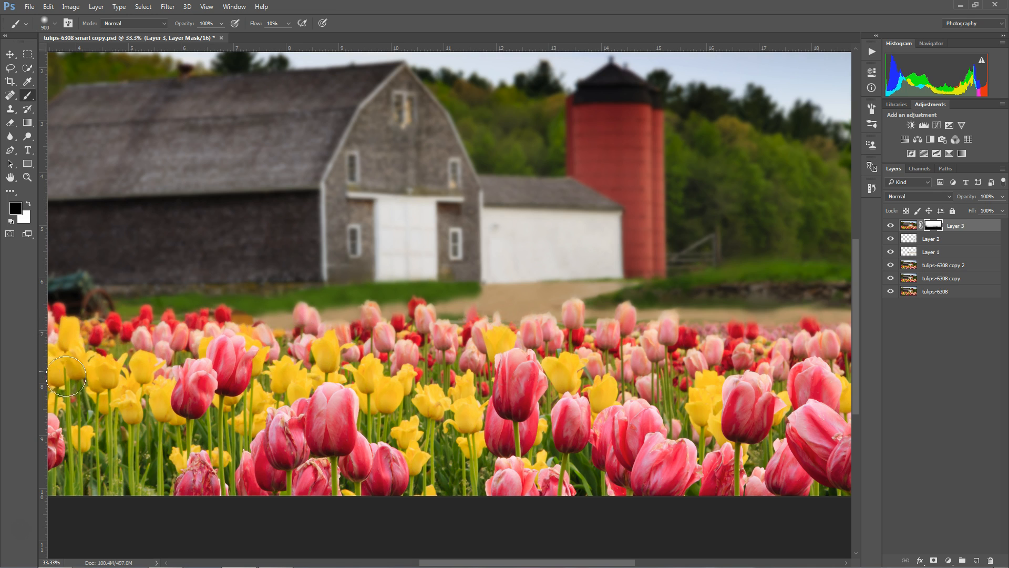
Paint black on the mask over the foreground tulips in the photo's middle and left parts to restore their sharpness.
left_click_drag(111, 398, 74, 401)
mouse_move(130, 429)
left_mouse_down()
mouse_move(471, 415)
mouse_move(526, 403)
left_mouse_up()
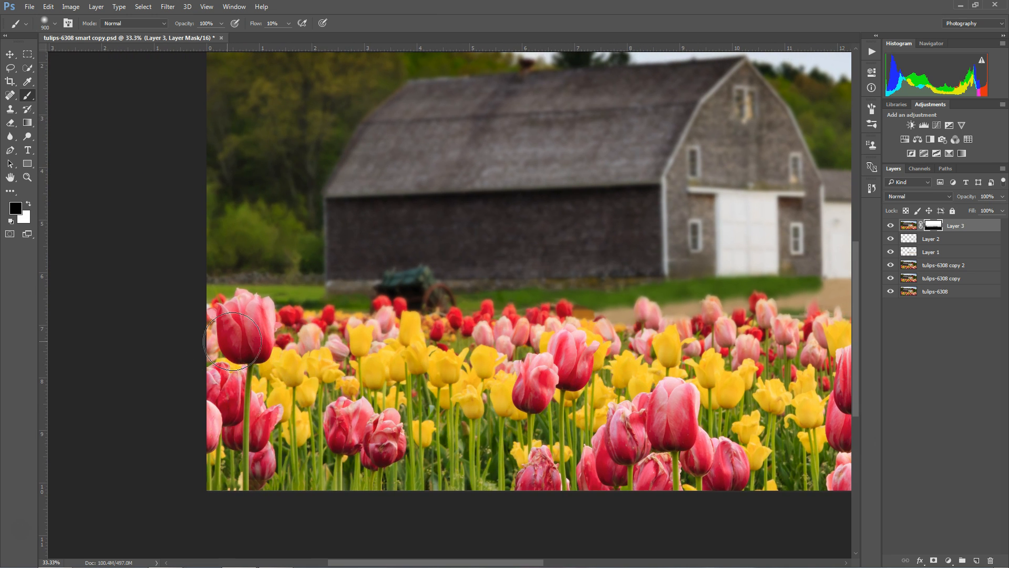
mouse_move(252, 456)
left_mouse_down()
mouse_move(608, 458)
mouse_move(178, 444)
left_mouse_up()
left_click_drag(449, 405, 346, 422)
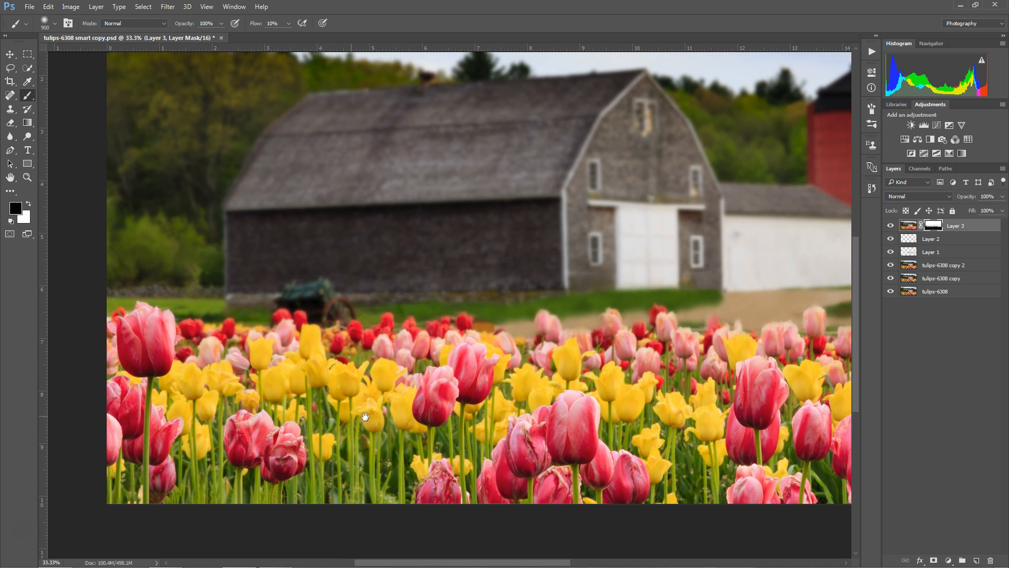
key("z")
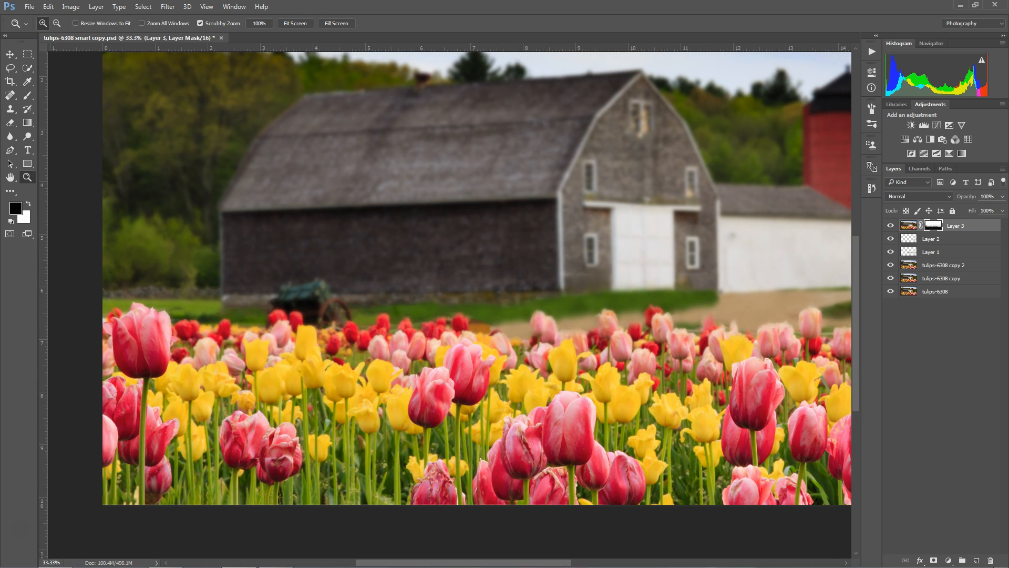
left_click(294, 22)
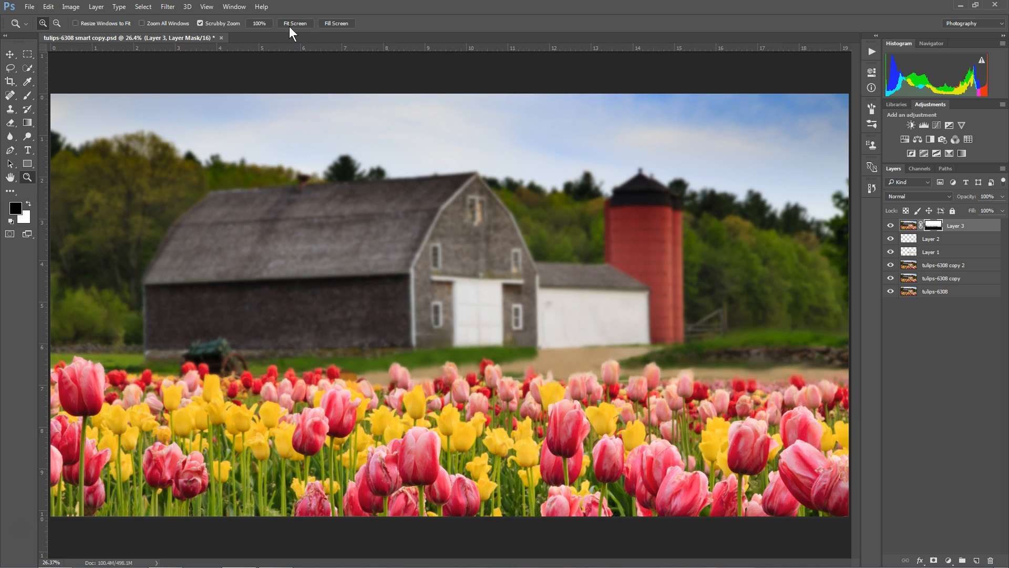